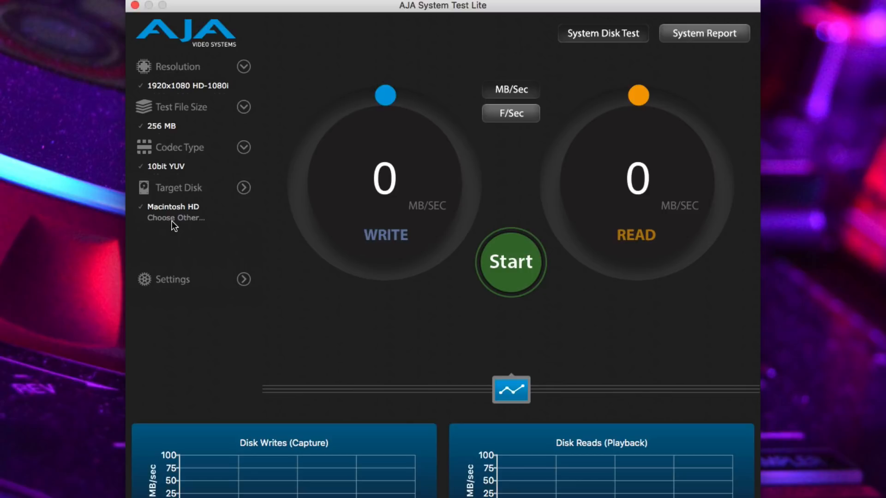
# Step: Set the disk speed test's target disk to the CDJ volume
pyautogui.click(171, 219)
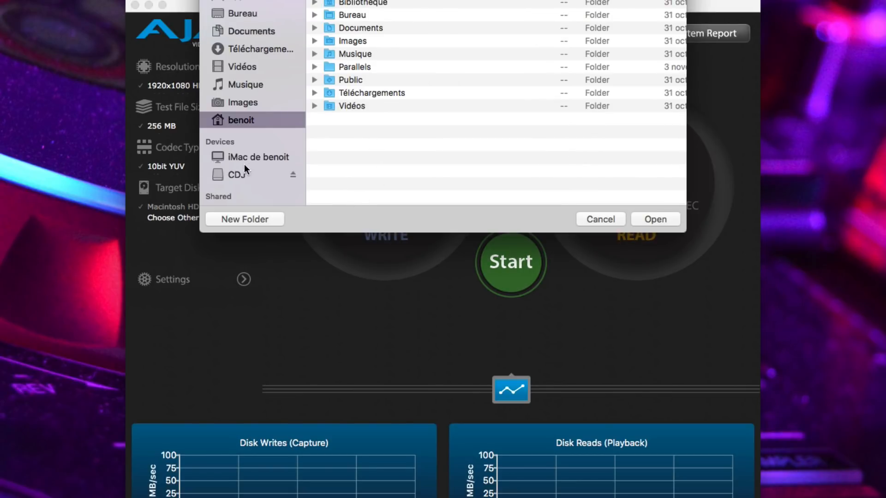
pyautogui.click(234, 174)
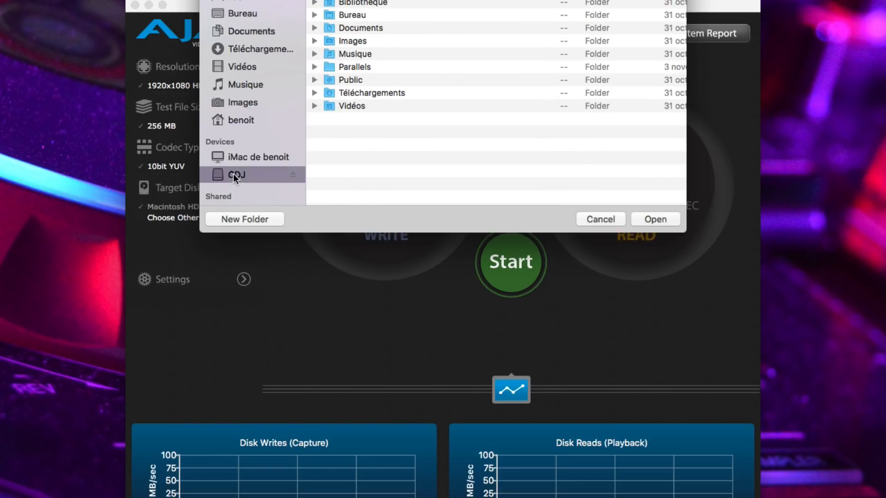
pyautogui.click(655, 220)
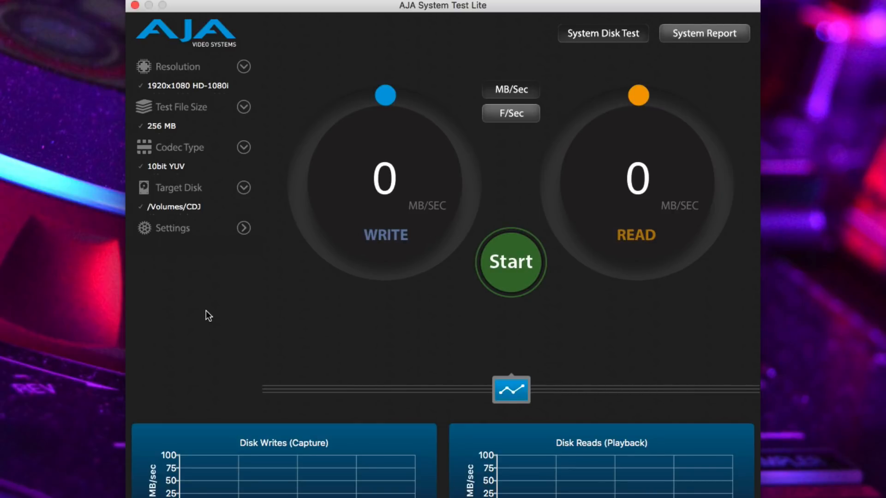
pyautogui.press('Return')
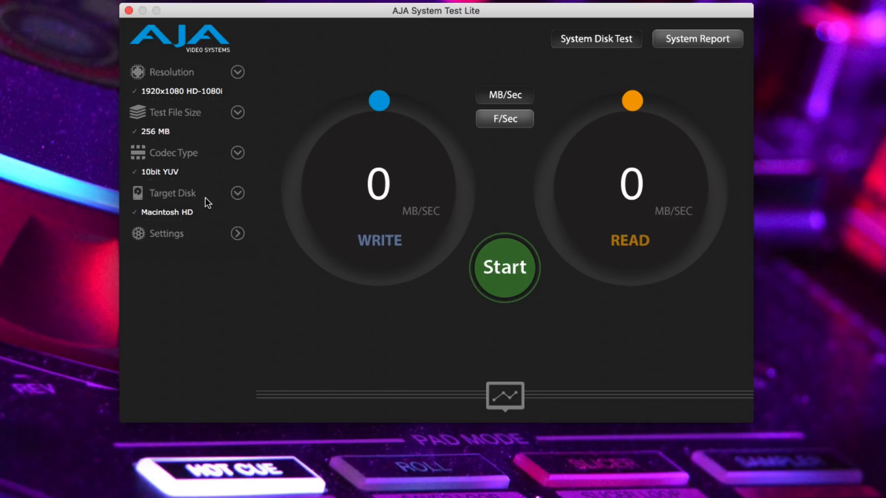
# Step: Set the target disk to the SSD DJ BEN volume, and run the speed test with the write and read graphs shown
pyautogui.click(169, 195)
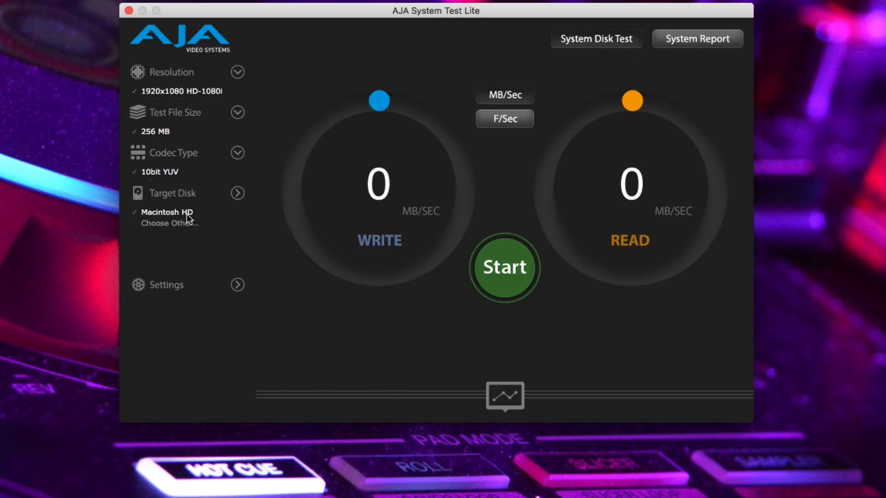
pyautogui.click(173, 223)
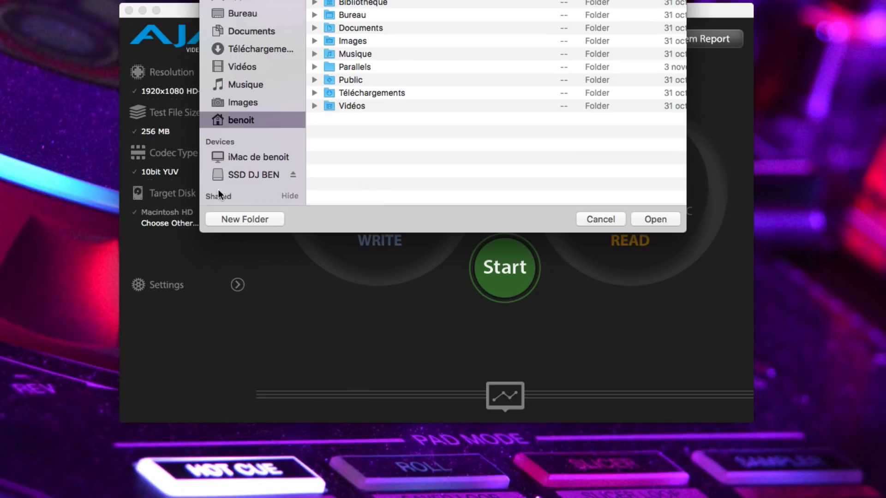
pyautogui.click(231, 174)
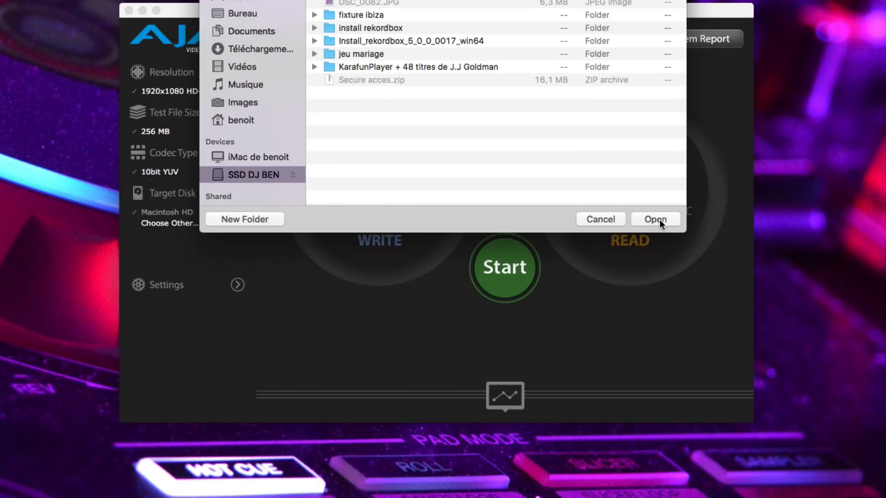
pyautogui.click(655, 219)
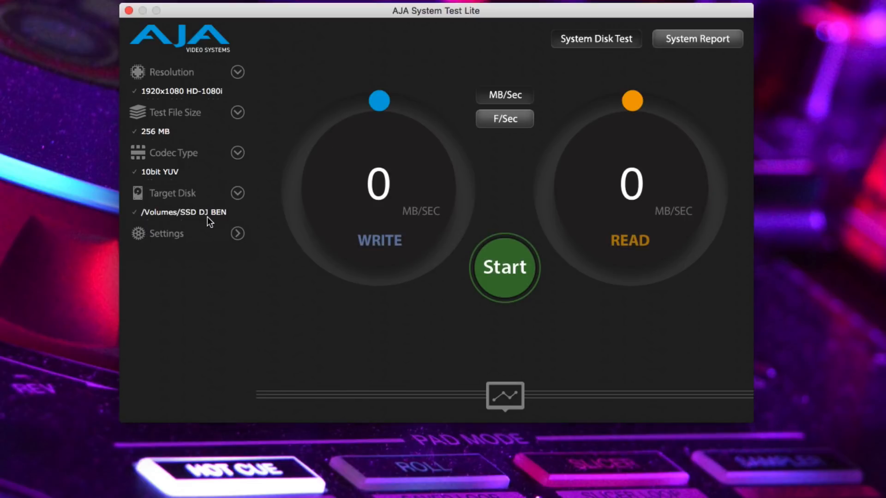
pyautogui.click(505, 395)
pyautogui.click(506, 272)
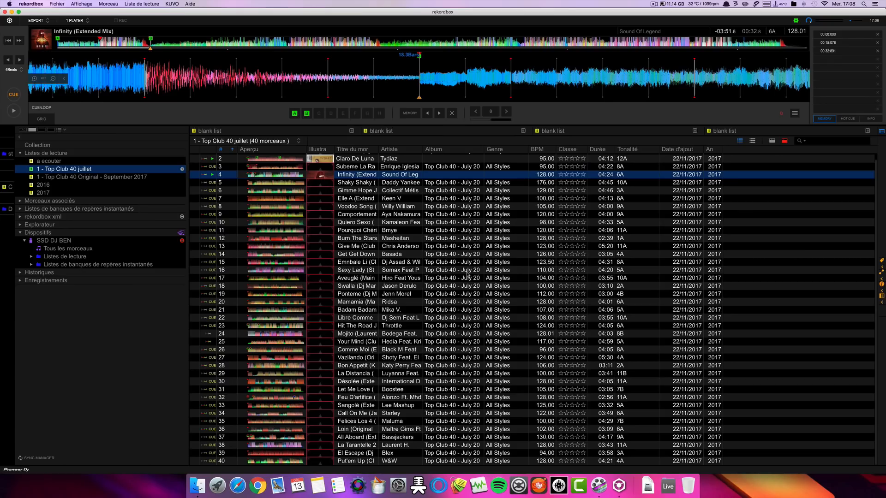
# Step: In rekordbox, view the SSD DJ BEN device's general settings, dismiss the KUVO notice and list all tracks on the device
pyautogui.scroll(1, 467, 275)
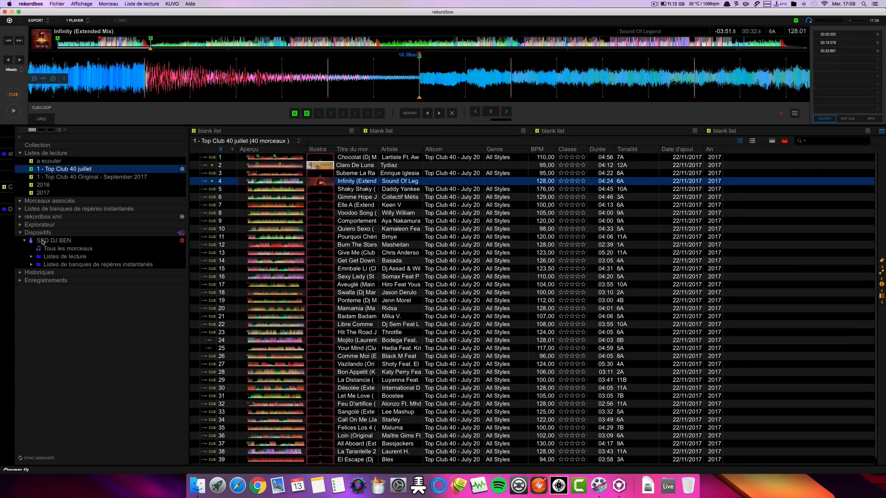
pyautogui.click(62, 241)
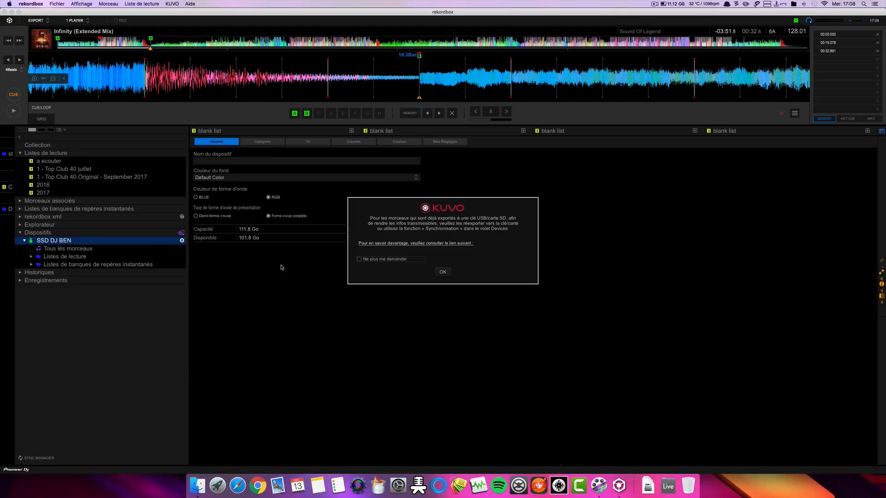
pyautogui.click(444, 273)
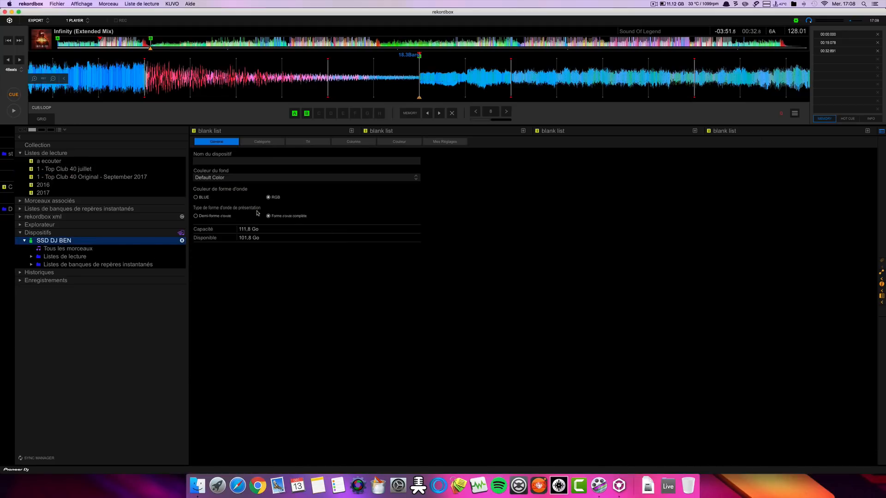
pyautogui.click(78, 251)
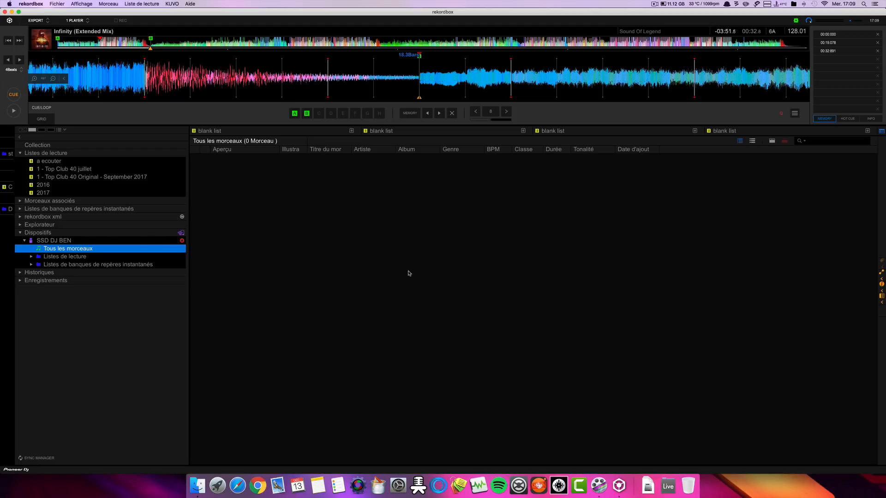
# Step: Look through the playlists a ecouter, 1 - Top Club 40 juillet and 1 - Top Club 40 Original - September 2017
pyautogui.click(49, 163)
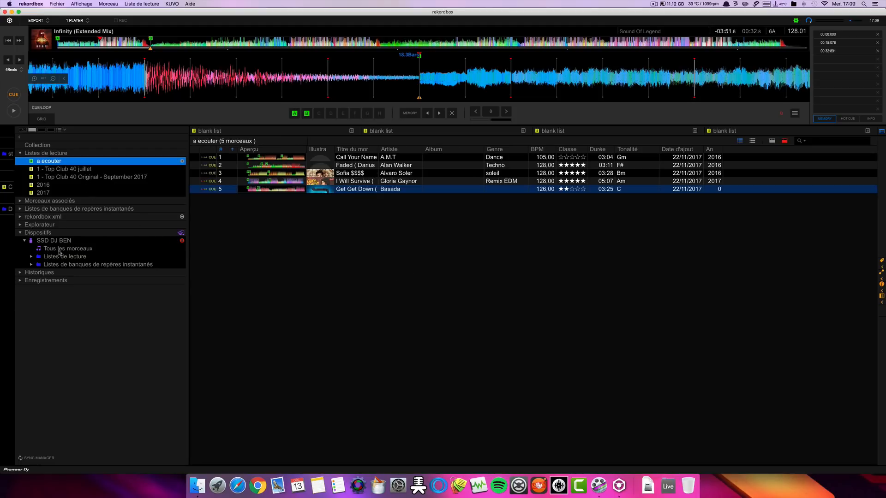
pyautogui.click(55, 169)
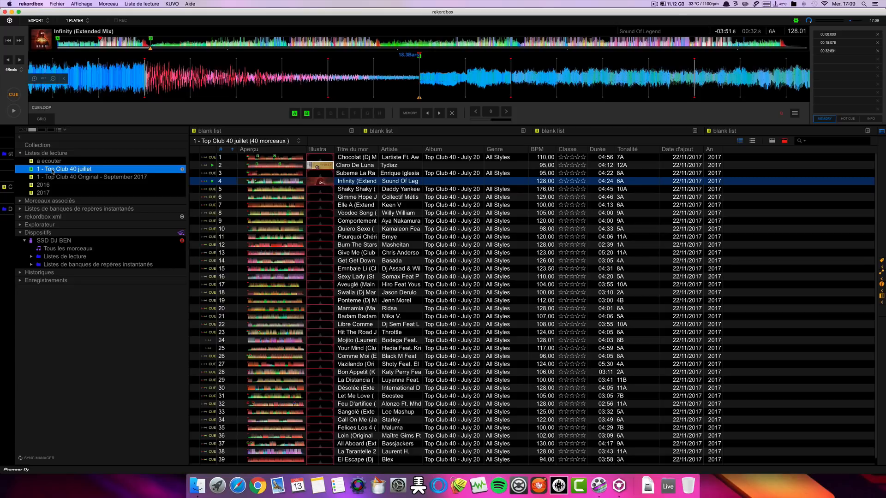
pyautogui.click(58, 178)
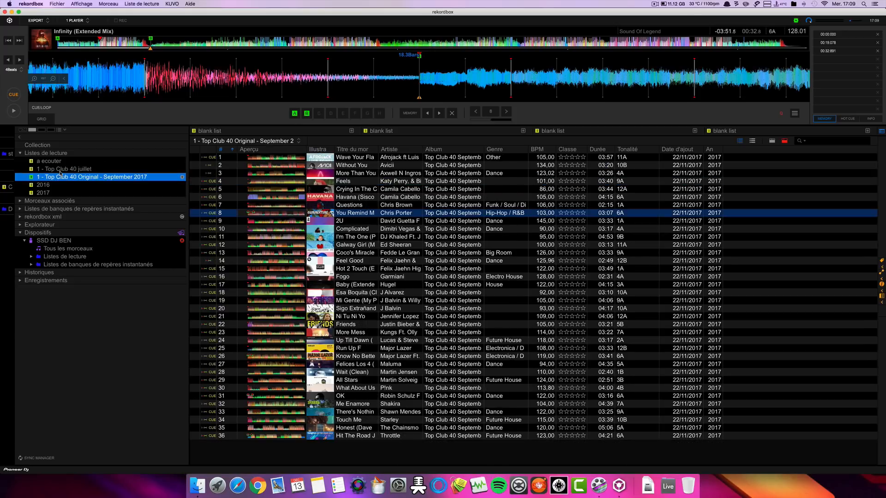
pyautogui.click(59, 171)
pyautogui.click(59, 178)
pyautogui.click(59, 170)
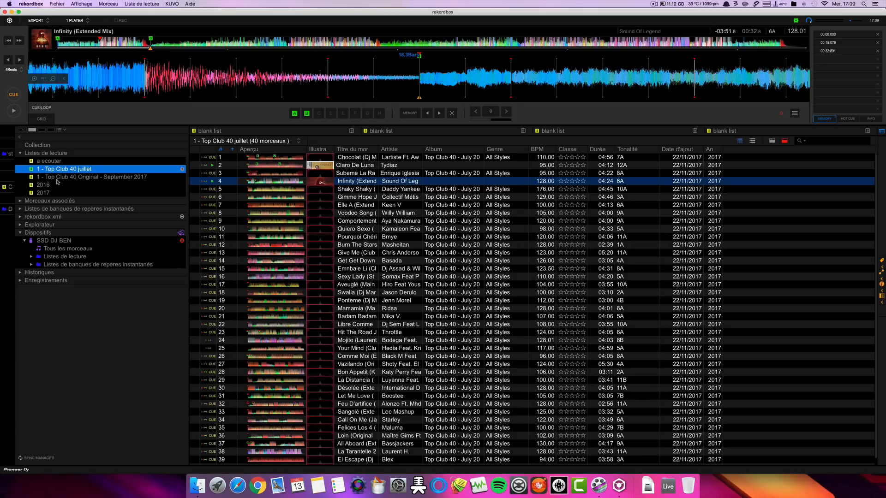
pyautogui.click(58, 178)
pyautogui.click(58, 170)
pyautogui.click(57, 163)
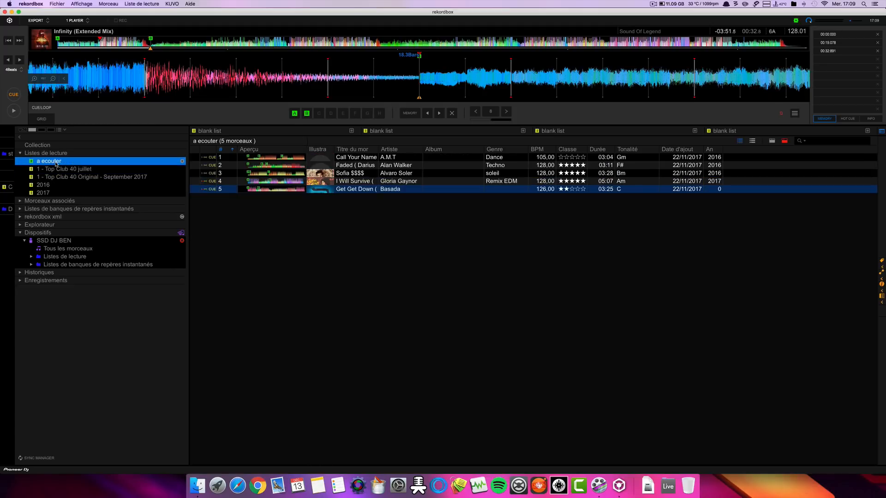
pyautogui.click(49, 171)
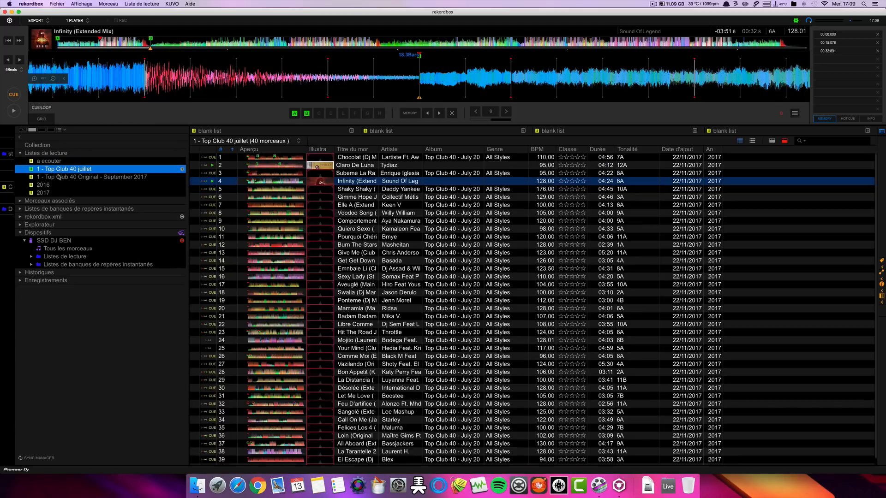
pyautogui.click(58, 179)
pyautogui.press('Up')
pyautogui.click(61, 179)
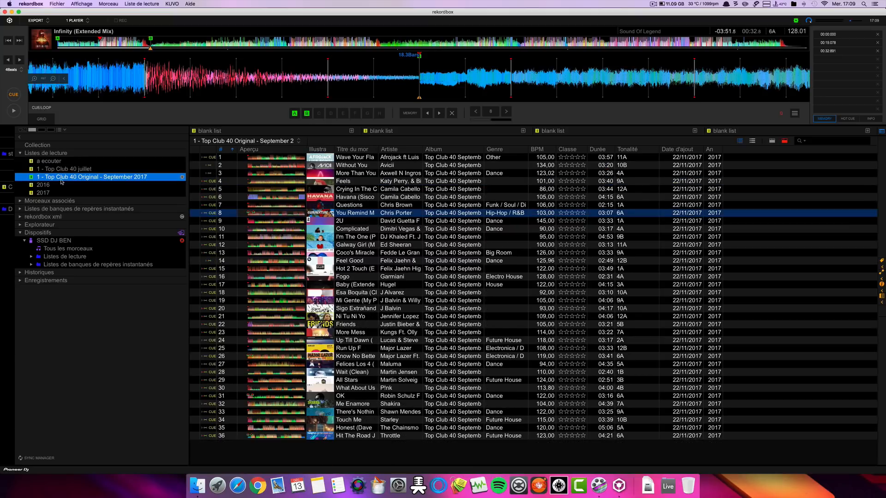
pyautogui.click(67, 170)
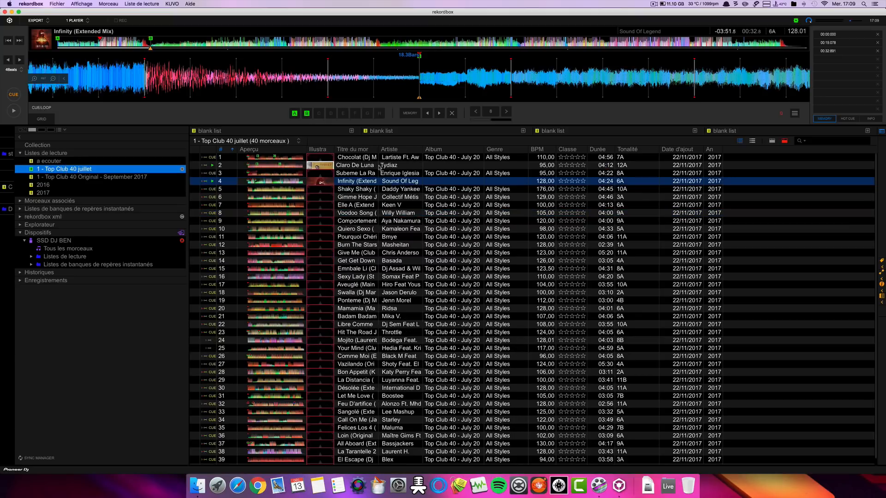
# Step: Load Chocolat and then Infinity (Extended Mix) into the player, and recall Infinity's memory cues at the start, 15 and 32 seconds
pyautogui.moveTo(374, 158); pyautogui.dragTo(399, 86)
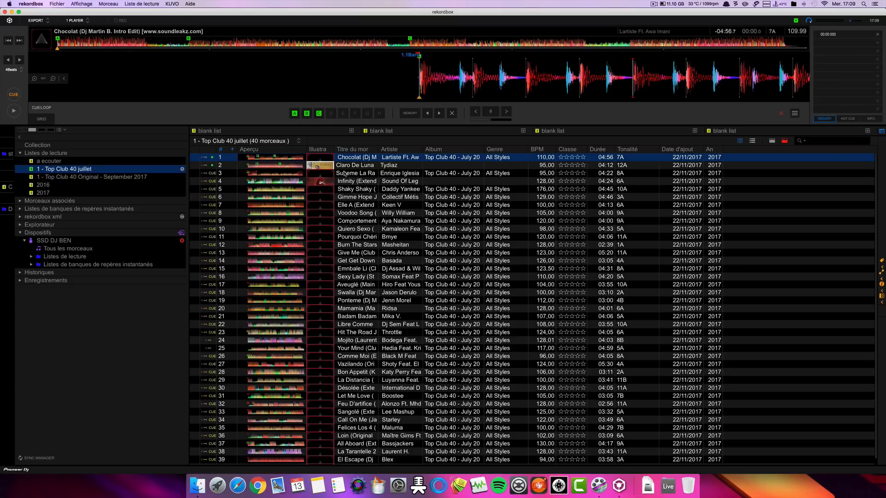
pyautogui.moveTo(349, 180); pyautogui.dragTo(353, 75)
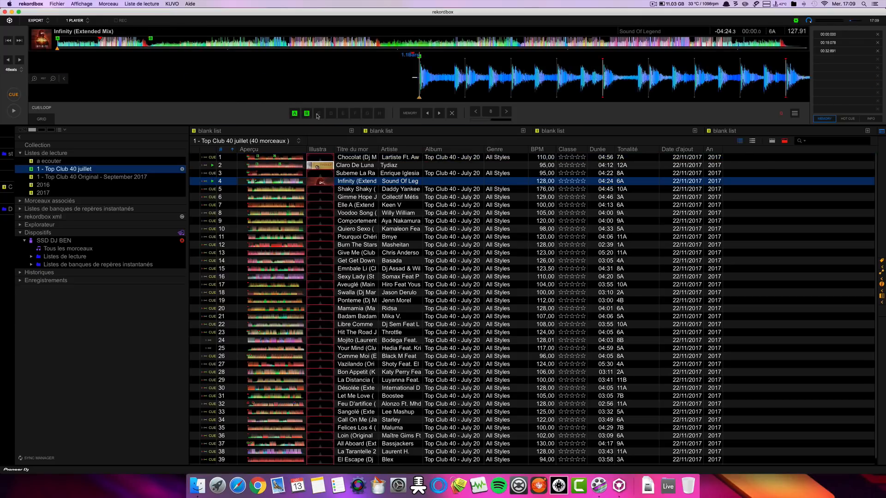
pyautogui.click(828, 35)
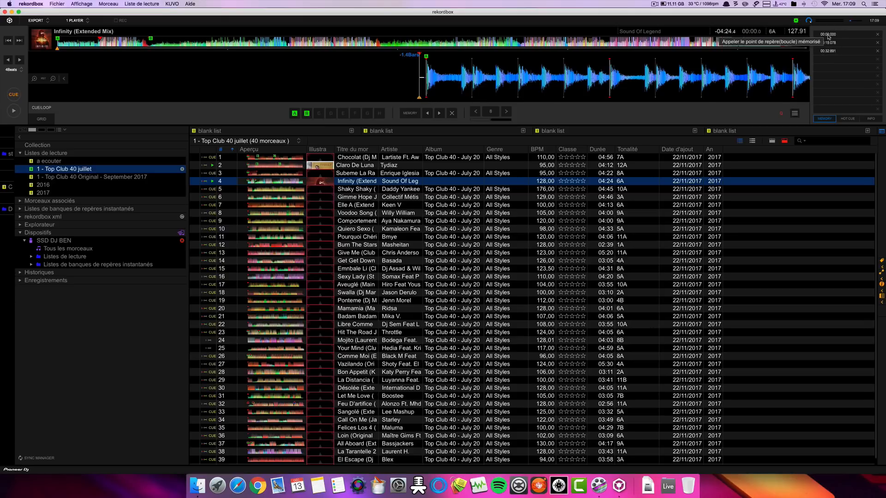
pyautogui.click(828, 43)
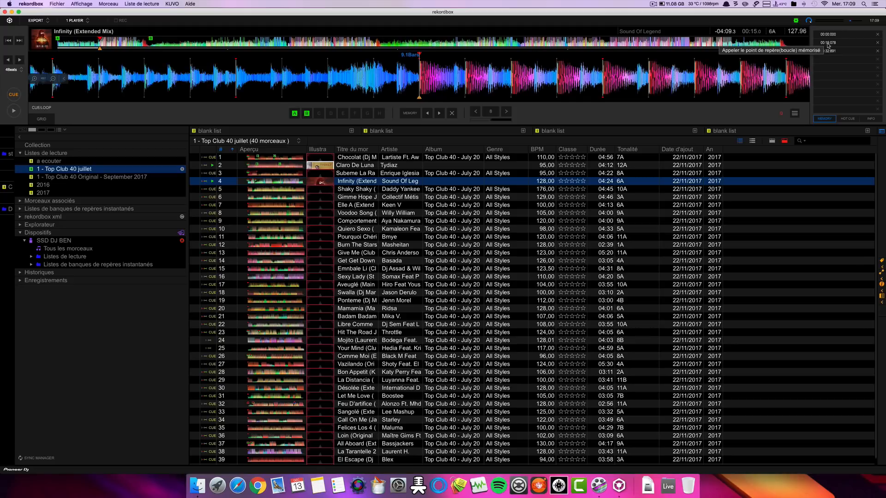
pyautogui.click(829, 52)
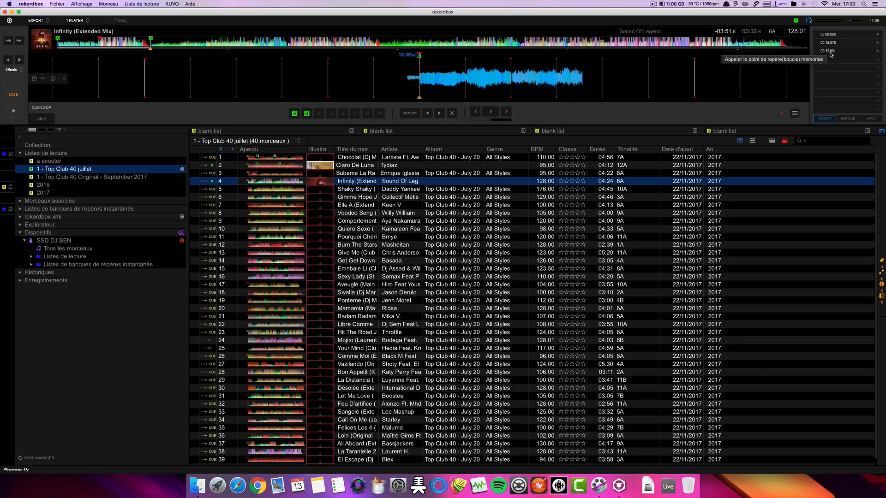
pyautogui.click(830, 42)
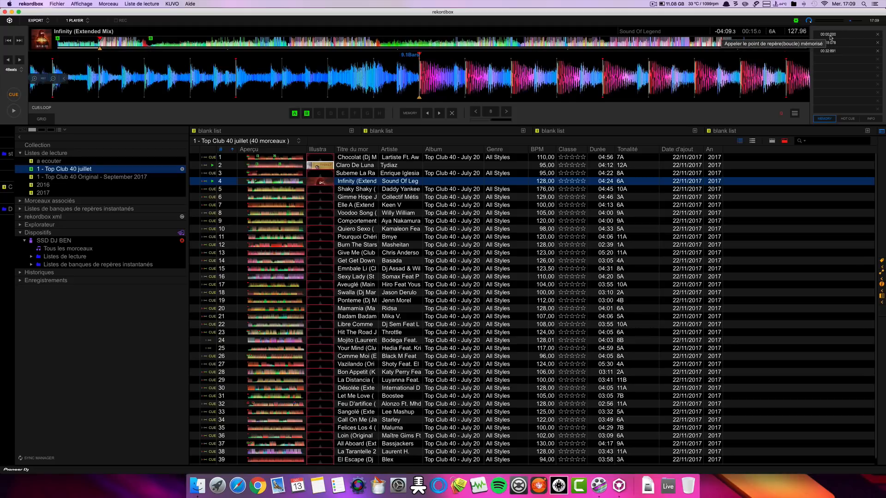
pyautogui.click(828, 34)
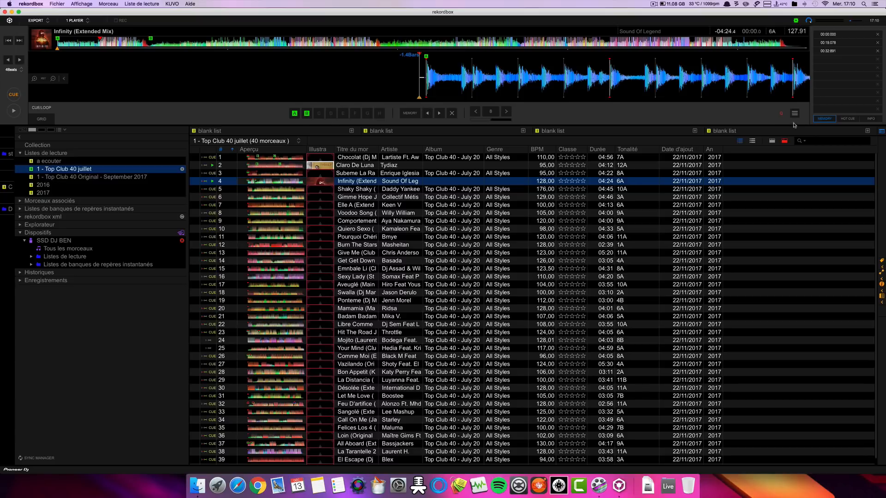
# Step: Display Infinity's hot cues, recall hot cue B at 00:32 and return to the memory cue list
pyautogui.click(850, 120)
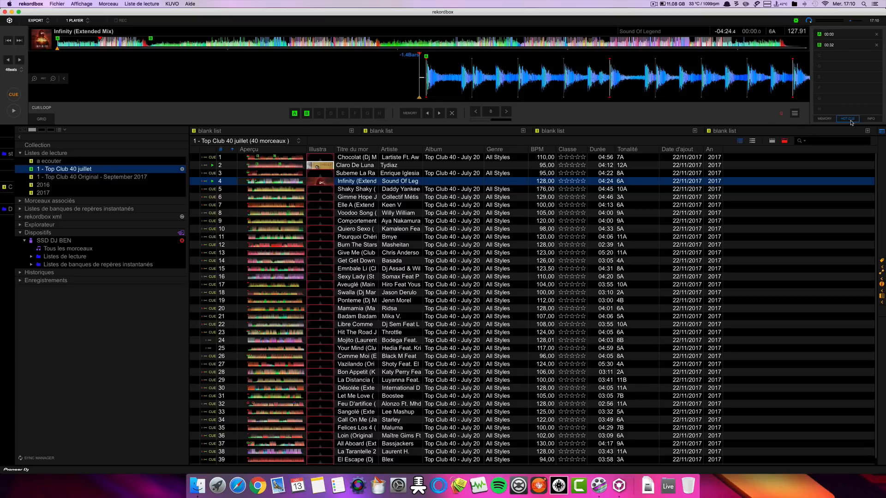
pyautogui.click(829, 45)
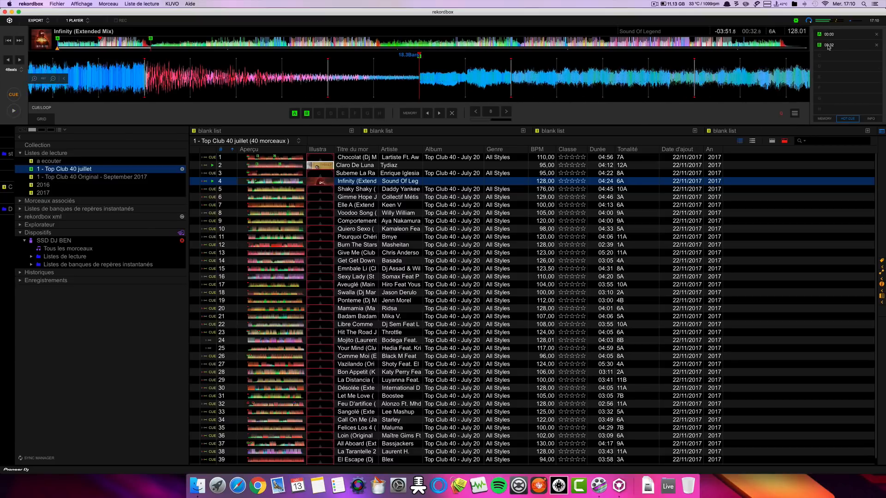
pyautogui.click(825, 46)
pyautogui.click(824, 119)
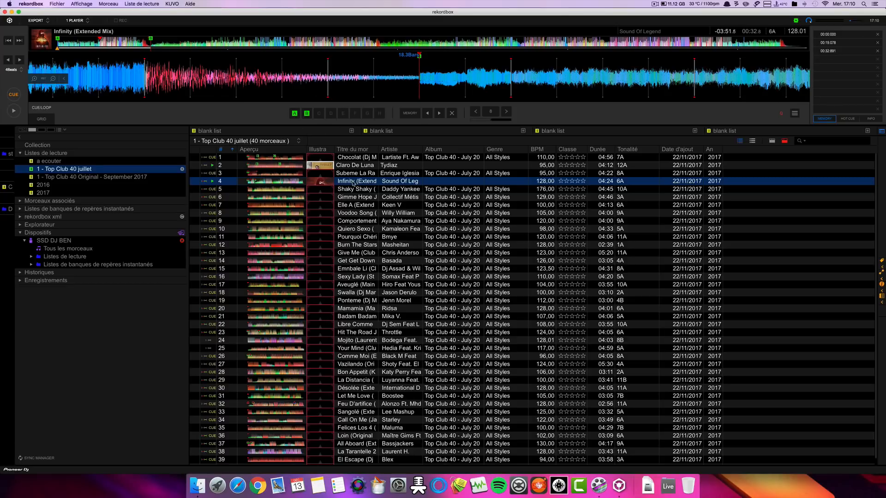
# Step: Select the first track, Chocolat, and compare the July and September Top Club 40 playlists
pyautogui.press('Up')
pyautogui.press('Up')
pyautogui.press('Up')
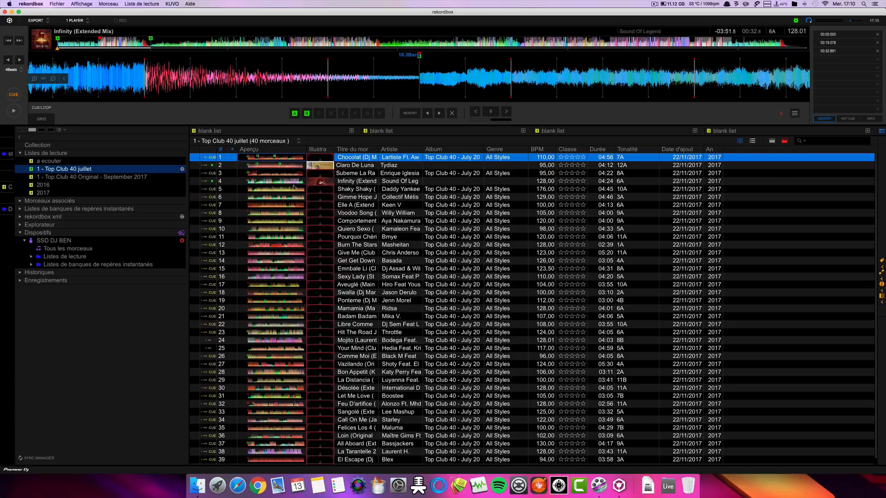
pyautogui.click(60, 178)
pyautogui.click(63, 171)
pyautogui.click(62, 179)
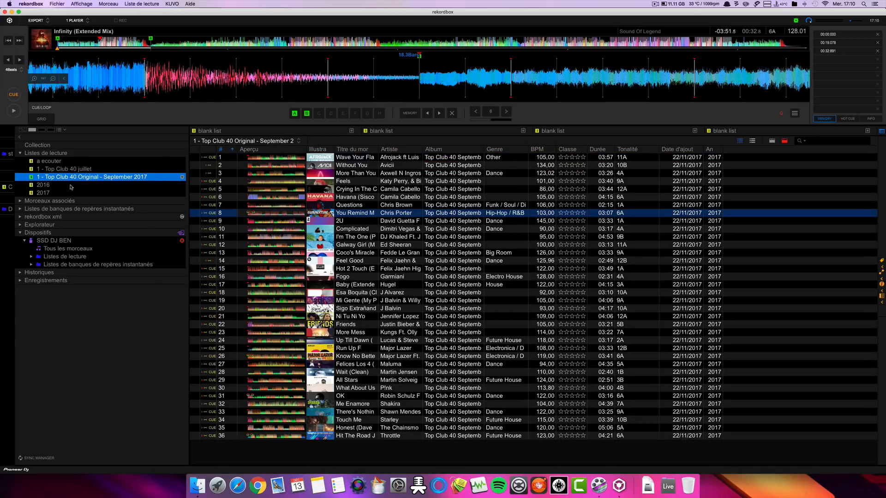
# Step: Try to export the playlist 1 - Top Club 40 juillet to the SSD DJ BEN device
pyautogui.click(73, 171)
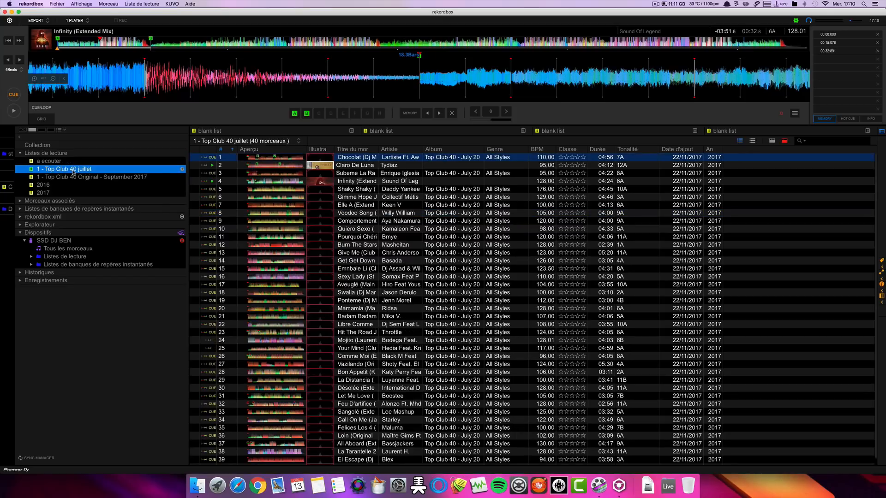
pyautogui.rightClick(73, 172)
pyautogui.moveTo(138, 176)
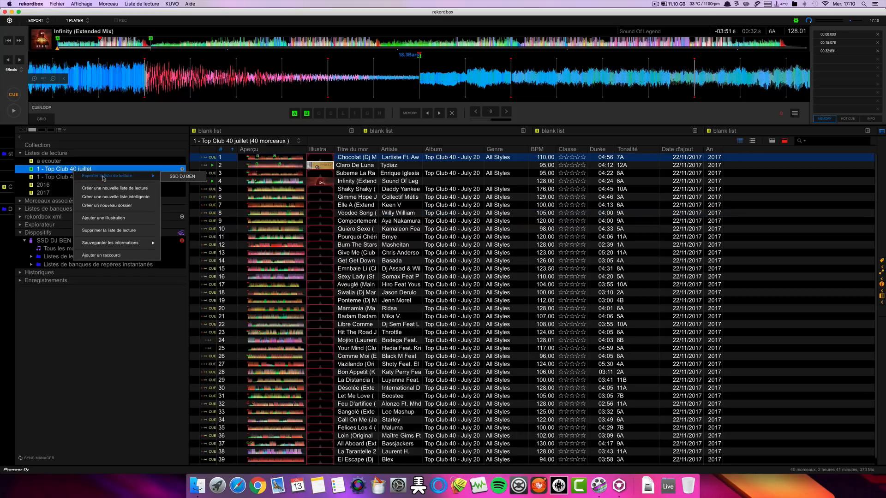
pyautogui.click(191, 180)
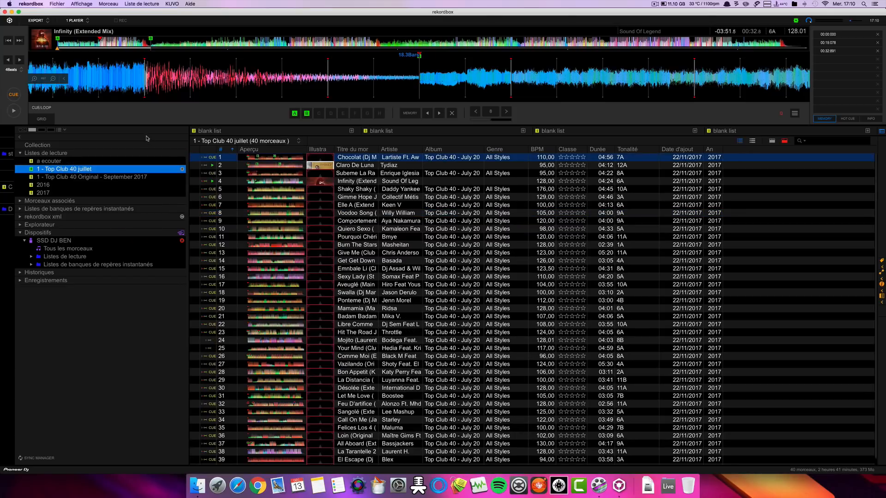
pyautogui.click(83, 175)
pyautogui.click(82, 169)
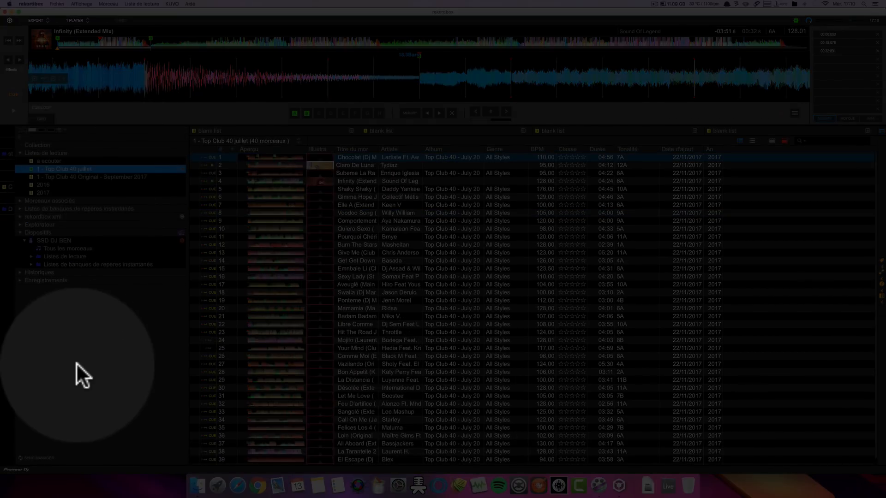
# Step: Mark 1 - Top Club 40 juillet and 1 - Top Club 40 Original - September 2017 in Sync Manager, and close it without synchronising
pyautogui.click(37, 456)
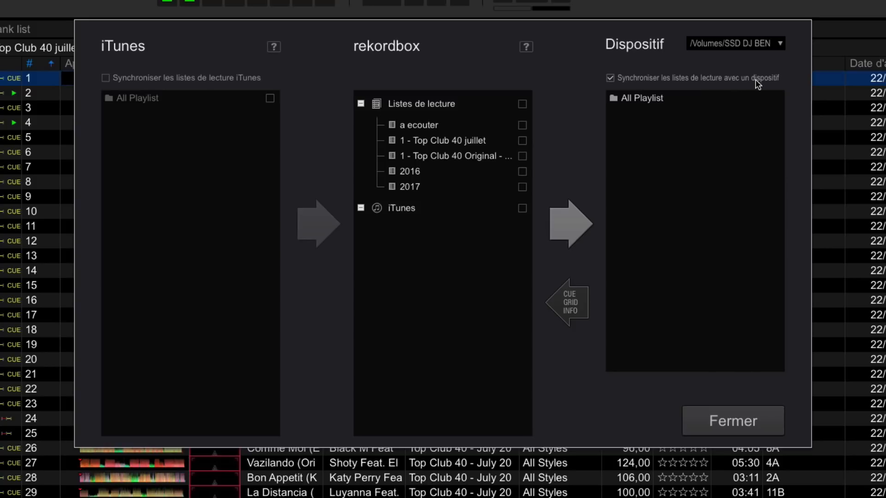
pyautogui.click(521, 141)
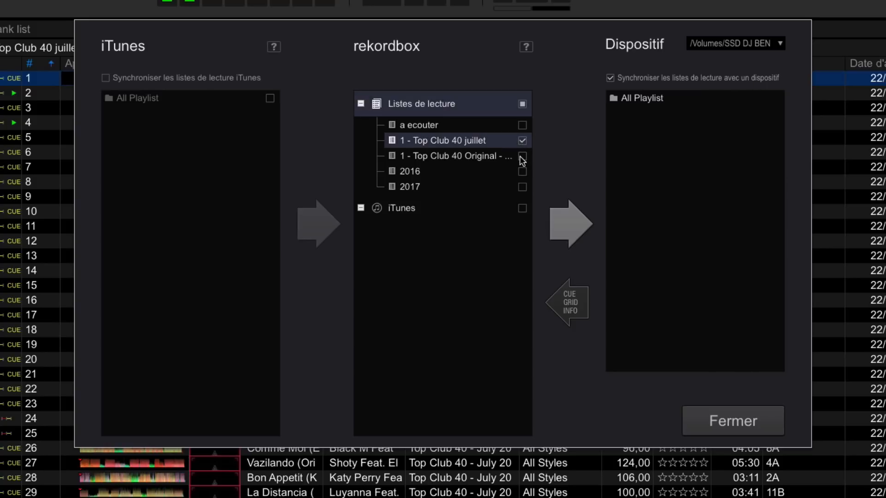
pyautogui.click(522, 157)
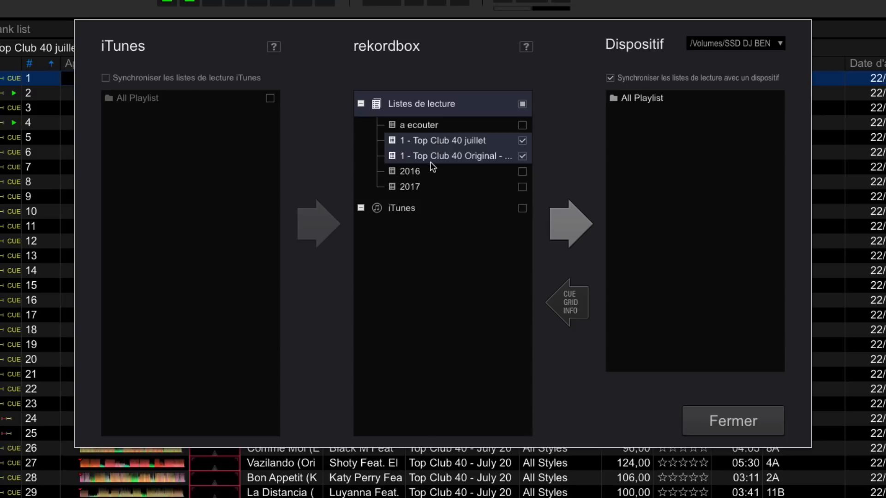
pyautogui.click(729, 419)
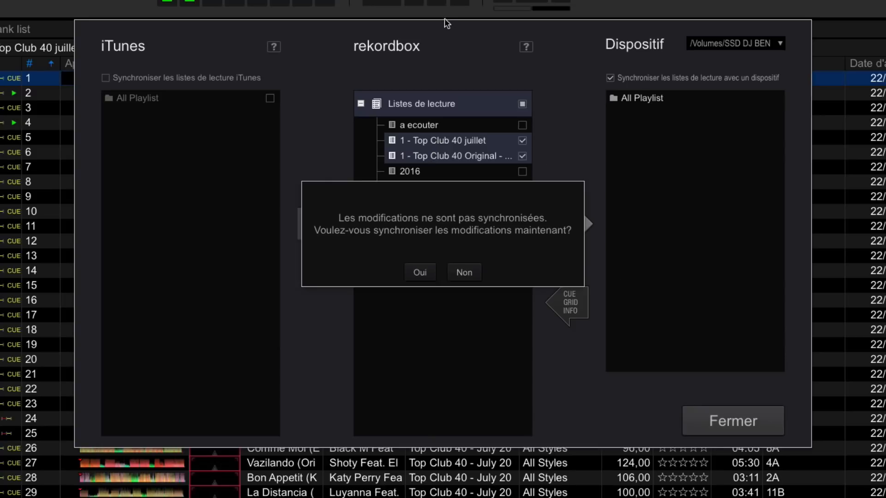
pyautogui.click(464, 272)
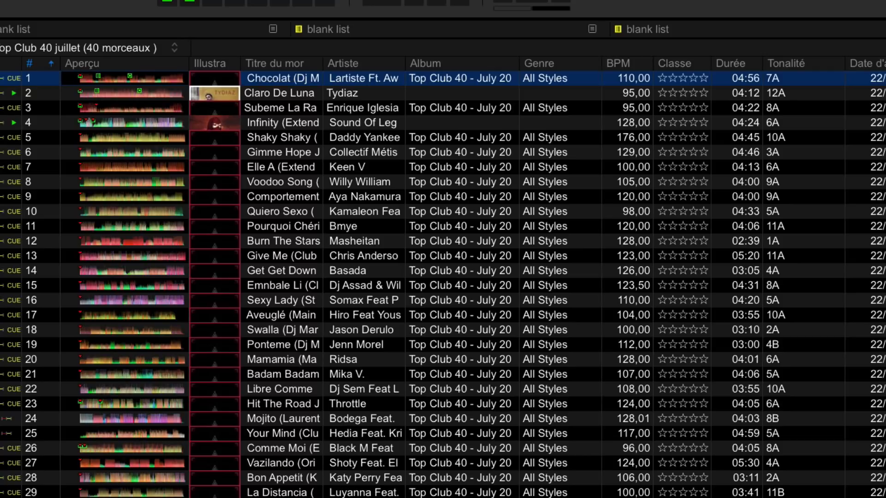
# Step: Review the CDJ preferences for categories, sorting, the extra column, Mes Réglages and hot cue auto load
pyautogui.hotkey('ctrl', ',')
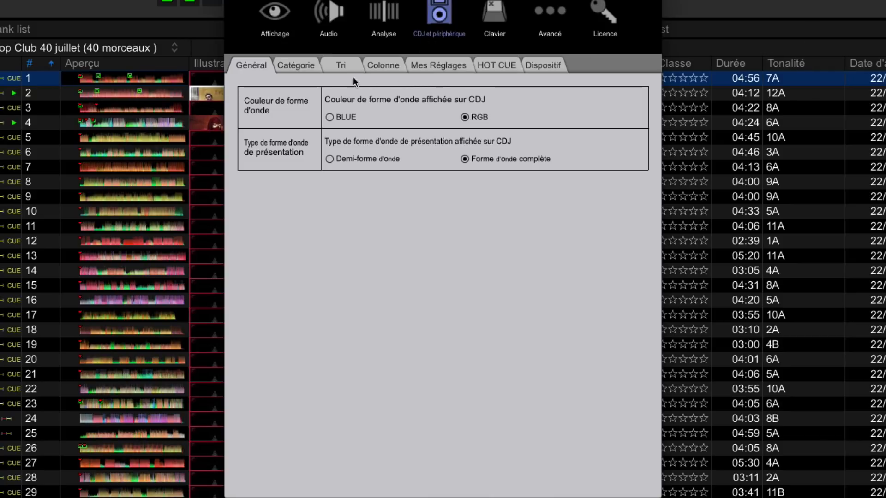
pyautogui.click(289, 65)
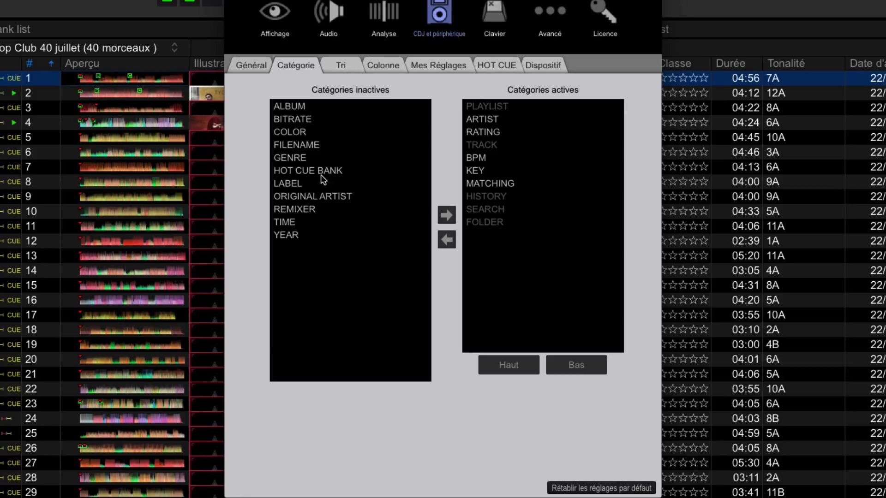
pyautogui.click(340, 66)
pyautogui.click(382, 65)
pyautogui.press('Right')
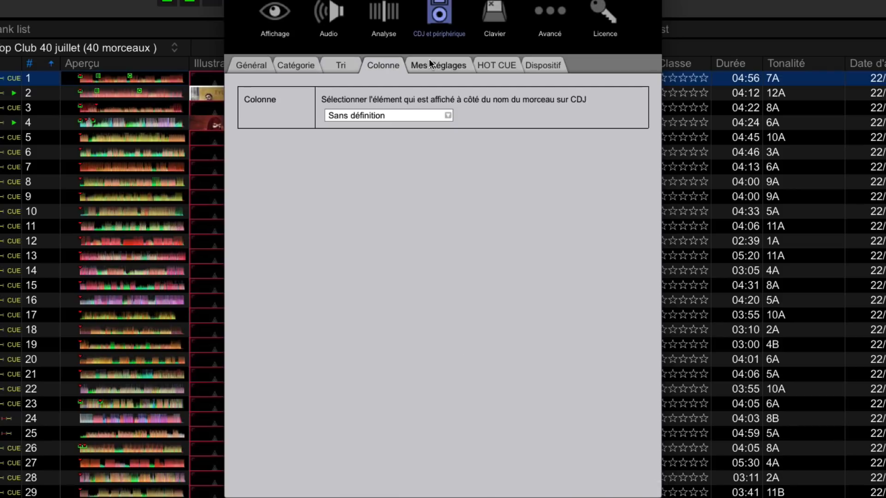
pyautogui.click(381, 65)
pyautogui.click(438, 65)
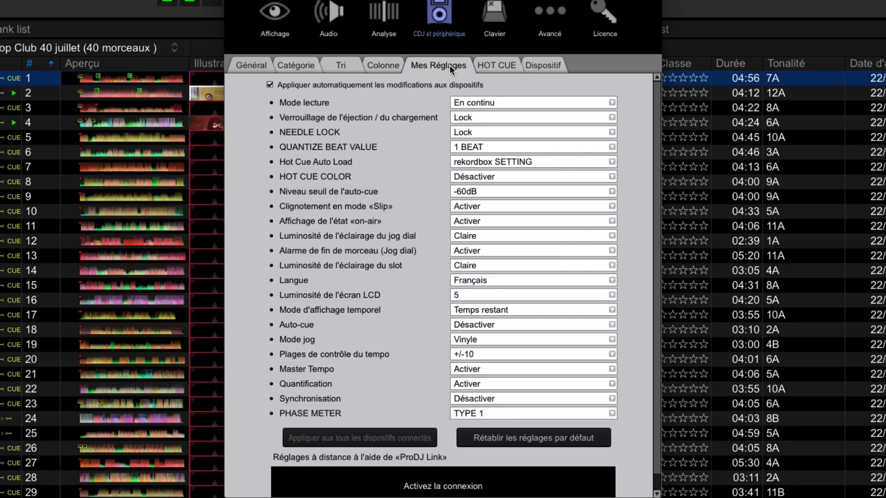
pyautogui.click(505, 65)
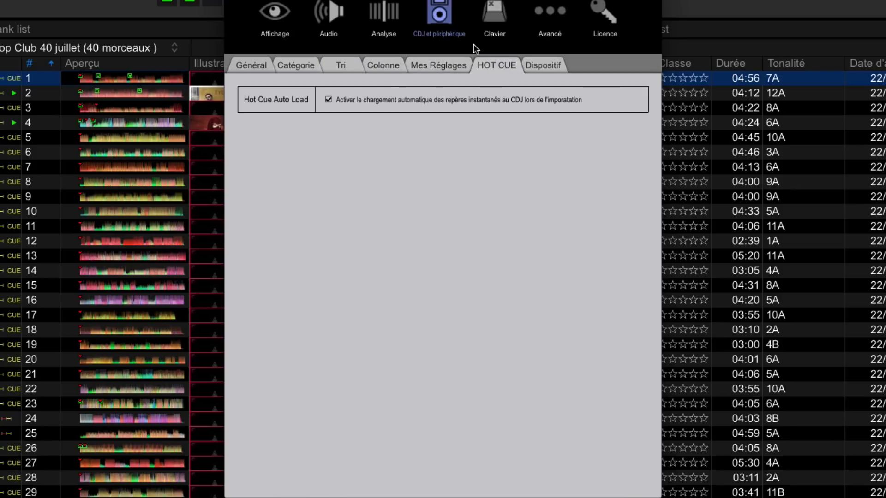
# Step: Toggle the device options for removing tracks on playlist deletion and importing play history automatically, and close the preferences
pyautogui.click(558, 66)
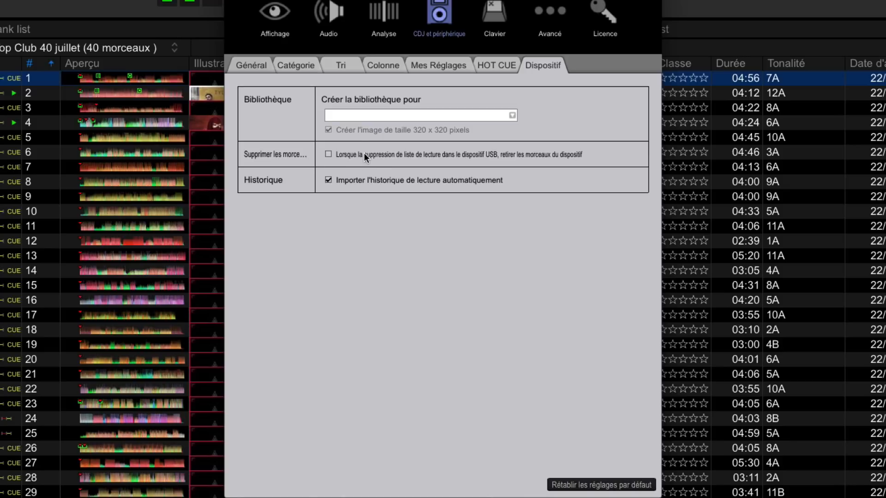
pyautogui.click(328, 154)
pyautogui.click(328, 180)
pyautogui.press('Escape')
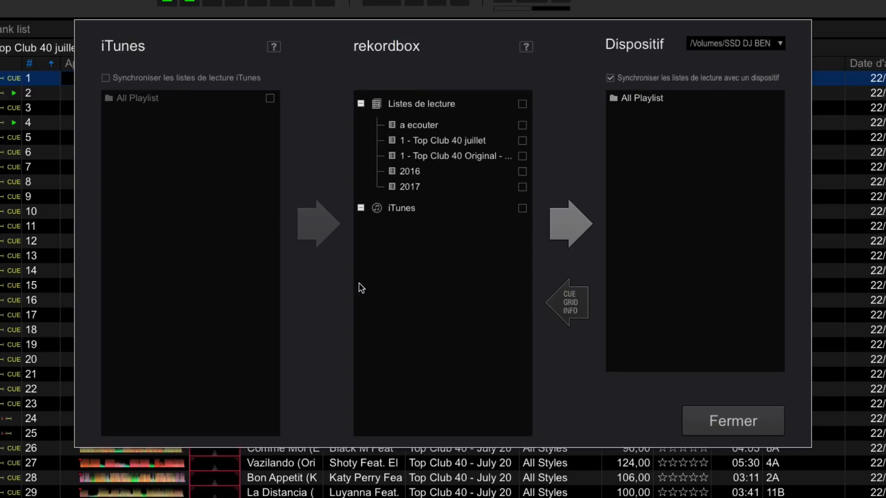
# Step: Synchronise 1 - Top Club 40 juillet and 1 - Top Club 40 Original - September 2017 to SSD DJ BEN, and close Sync Manager
pyautogui.click(522, 141)
pyautogui.click(522, 156)
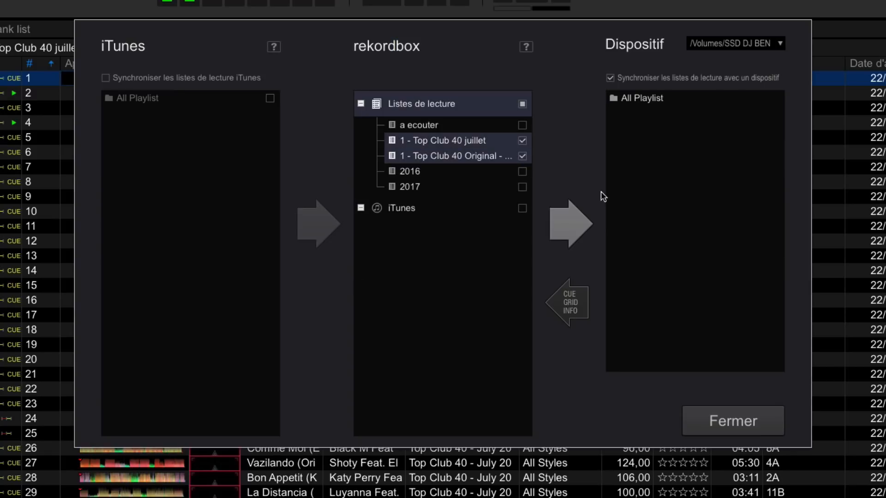
pyautogui.click(561, 226)
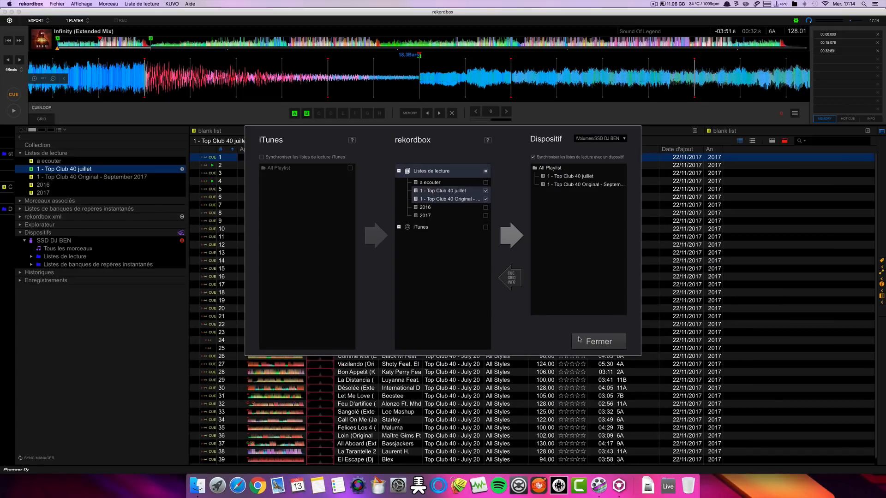
pyautogui.click(579, 340)
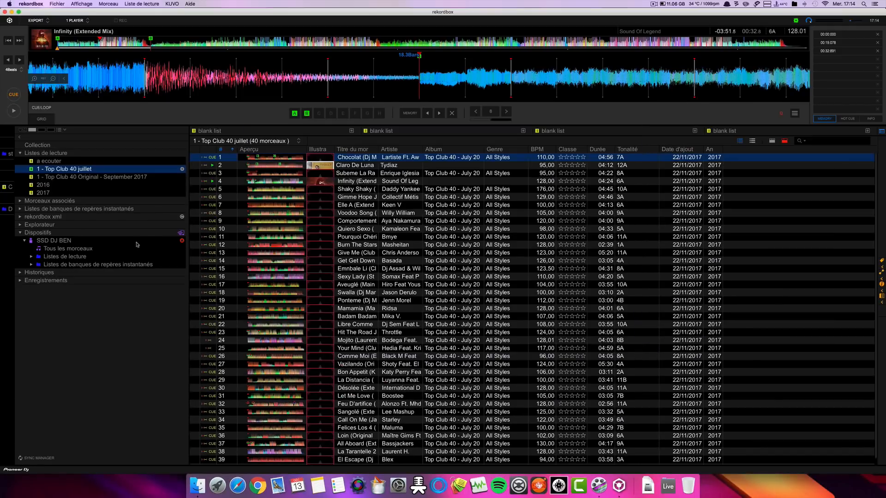
# Step: Check the track list, both synced playlists and the general device settings on SSD DJ BEN
pyautogui.click(54, 241)
pyautogui.click(59, 249)
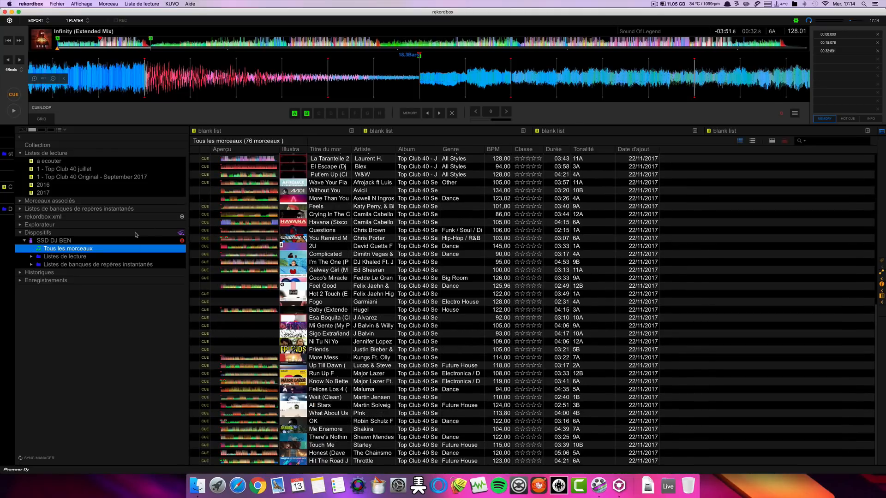
pyautogui.click(38, 257)
pyautogui.click(32, 257)
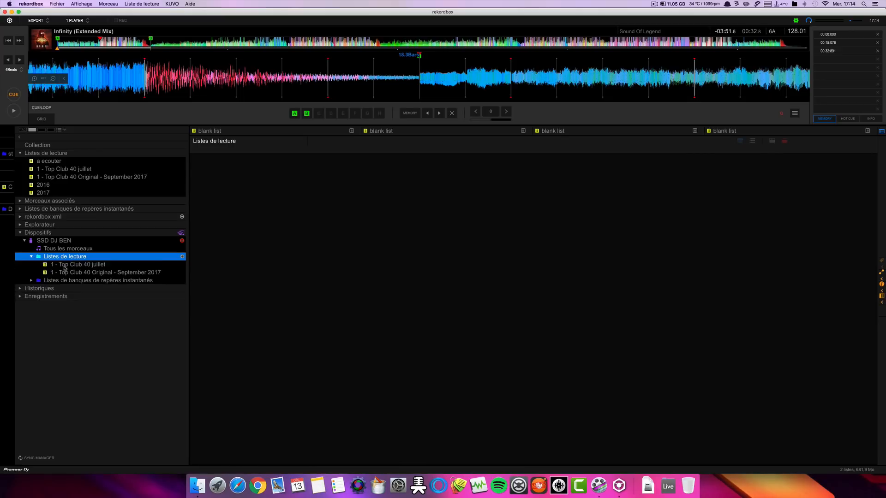
pyautogui.click(66, 265)
pyautogui.click(77, 272)
pyautogui.click(82, 265)
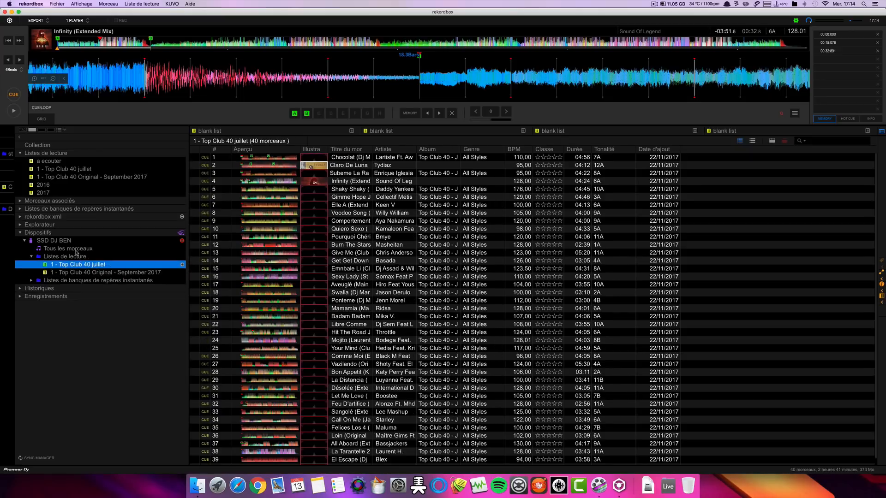
pyautogui.click(64, 242)
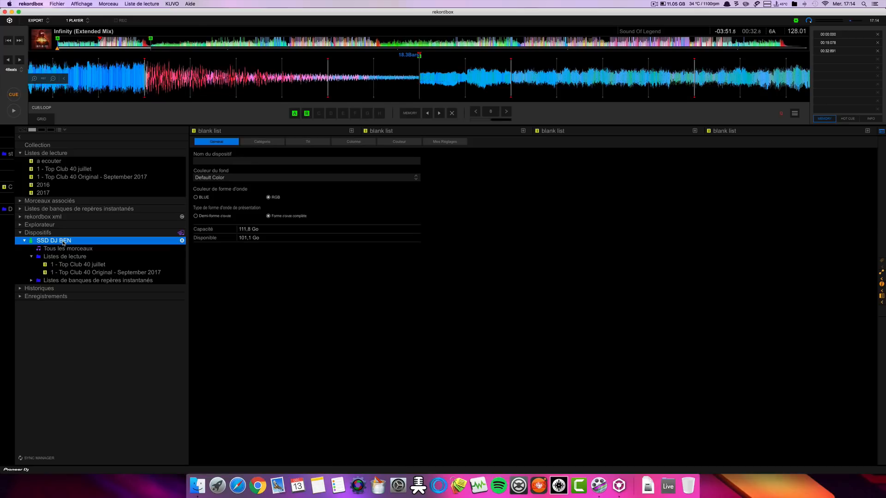
pyautogui.click(24, 240)
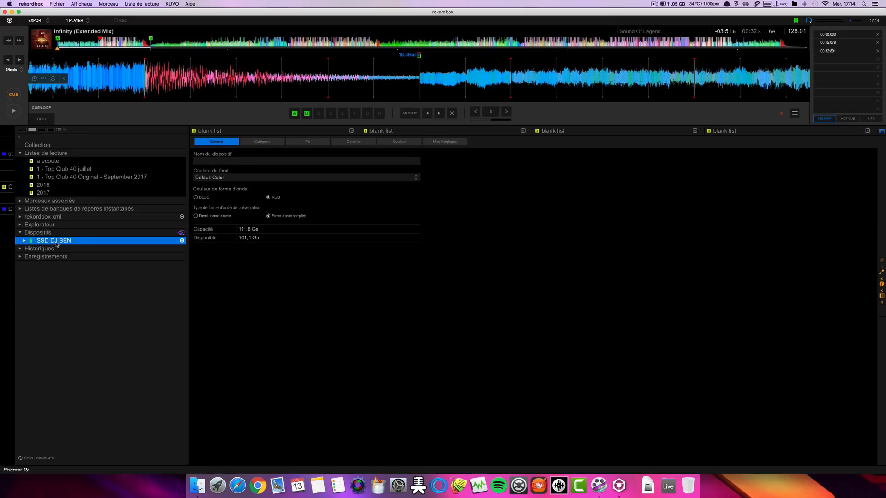
# Step: Load Infinity (Extended Mix) from 1 - Top Club 40 juillet into the player and eject SSD DJ BEN
pyautogui.click(58, 169)
pyautogui.doubleClick(271, 184)
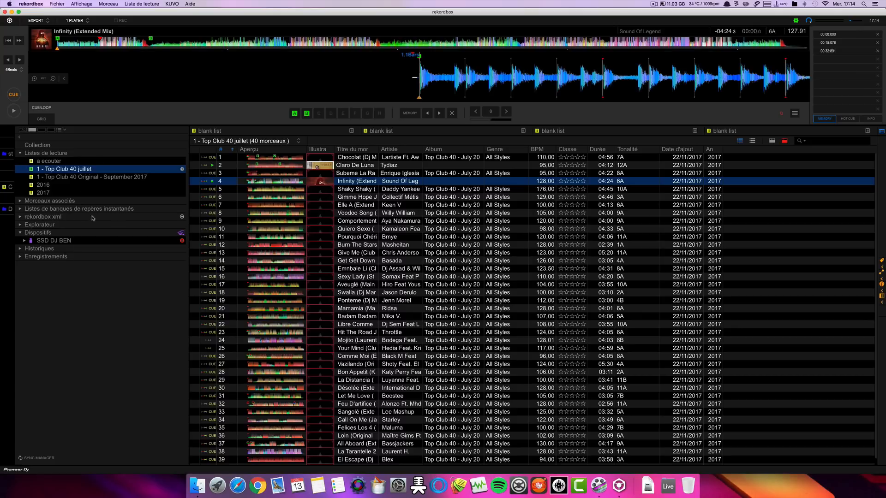
pyautogui.click(182, 241)
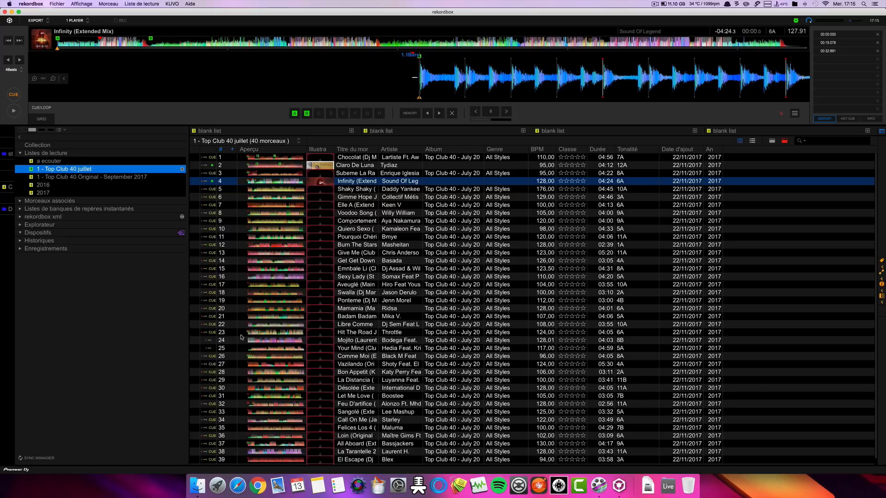
# Step: Load Call Your Name (French Version) from the a ecouter playlist and recall its hot cue C
pyautogui.click(61, 178)
pyautogui.click(67, 171)
pyautogui.click(54, 162)
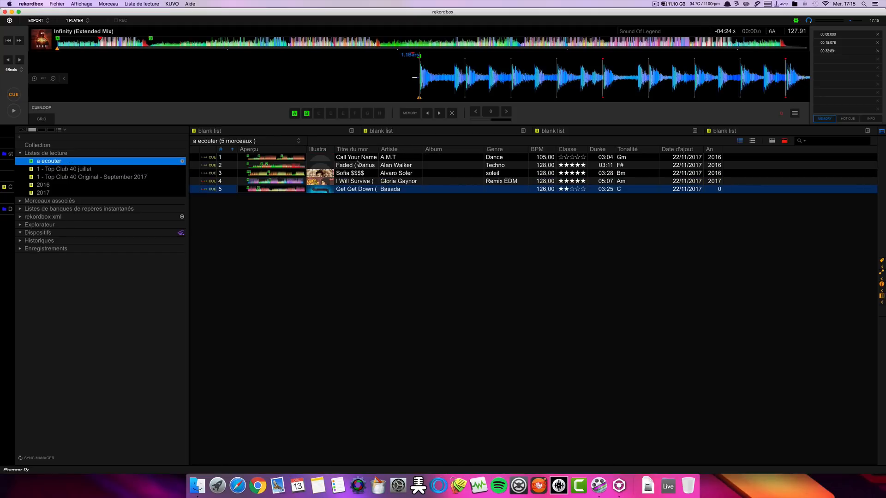
pyautogui.doubleClick(357, 160)
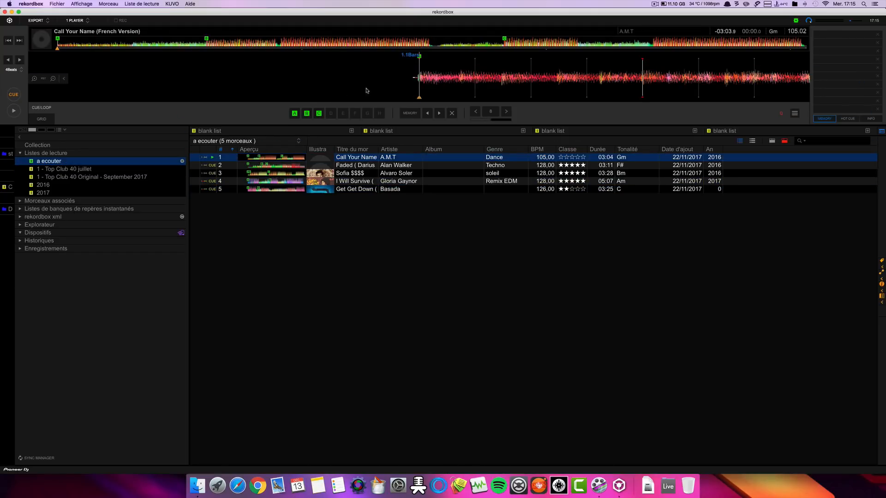
pyautogui.click(317, 116)
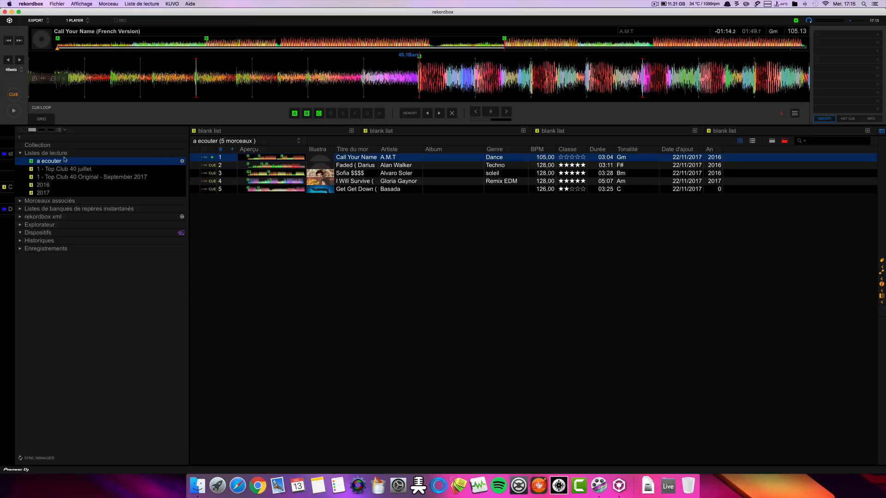
pyautogui.click(366, 159)
pyautogui.rightClick(367, 160)
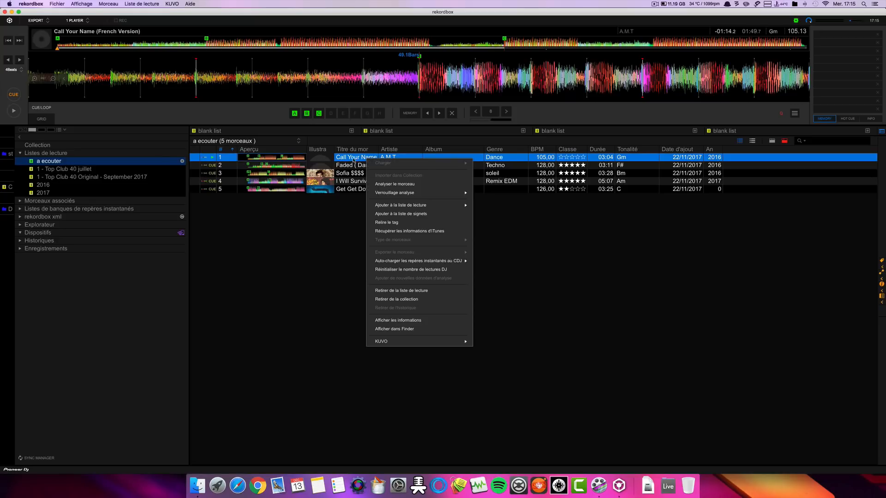
pyautogui.click(359, 229)
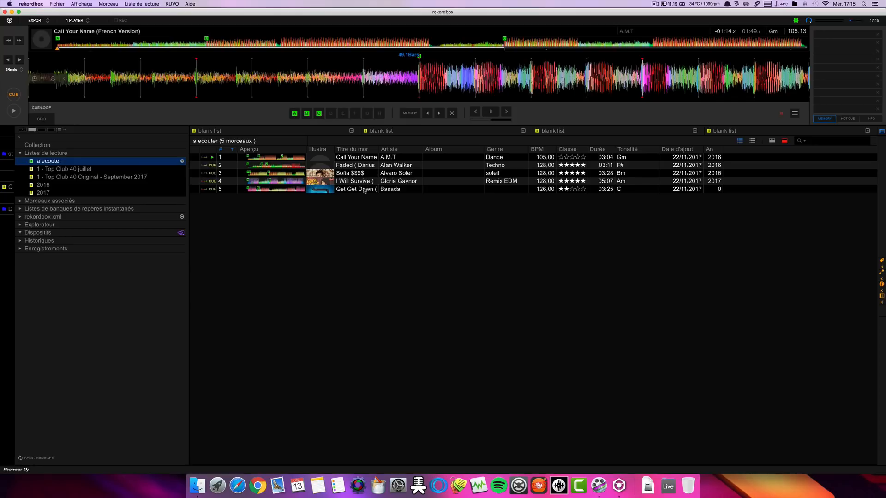
# Step: Add all tracks of a ecouter to 1 - Top Club 40 Original - September 2017 and check the end of that playlist
pyautogui.click(364, 190)
pyautogui.press('super+a')
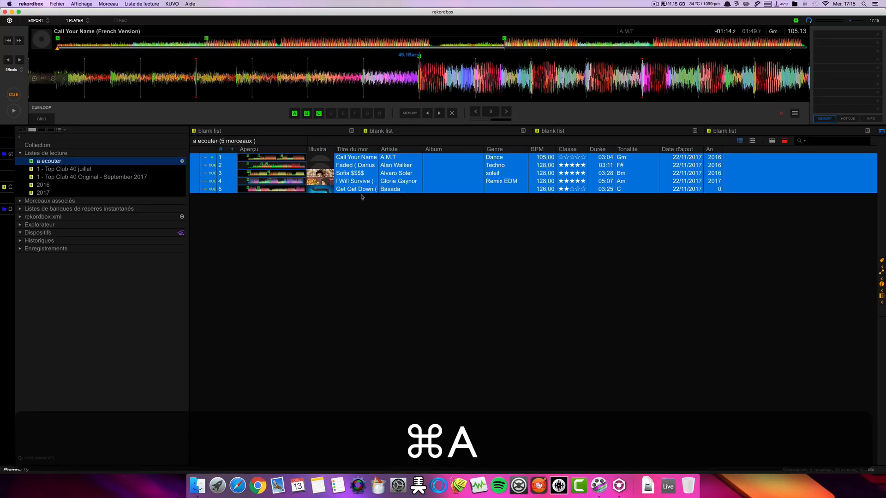
pyautogui.moveTo(338, 166); pyautogui.dragTo(86, 180)
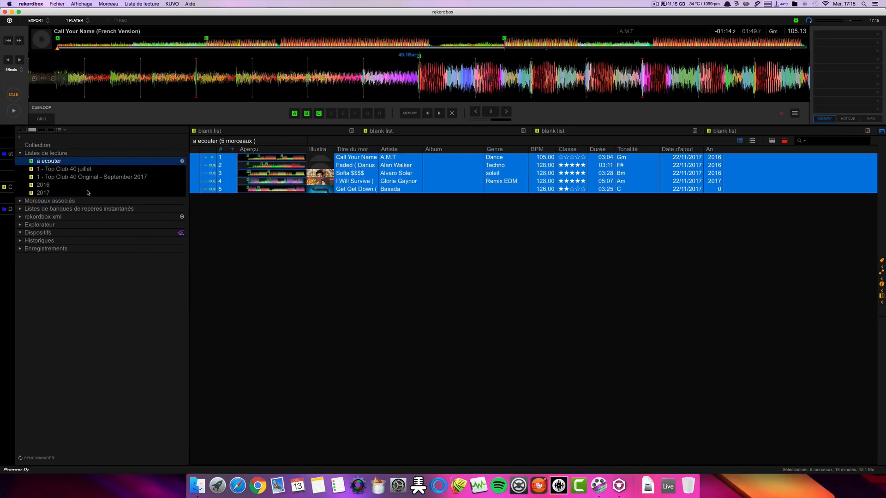
pyautogui.click(88, 178)
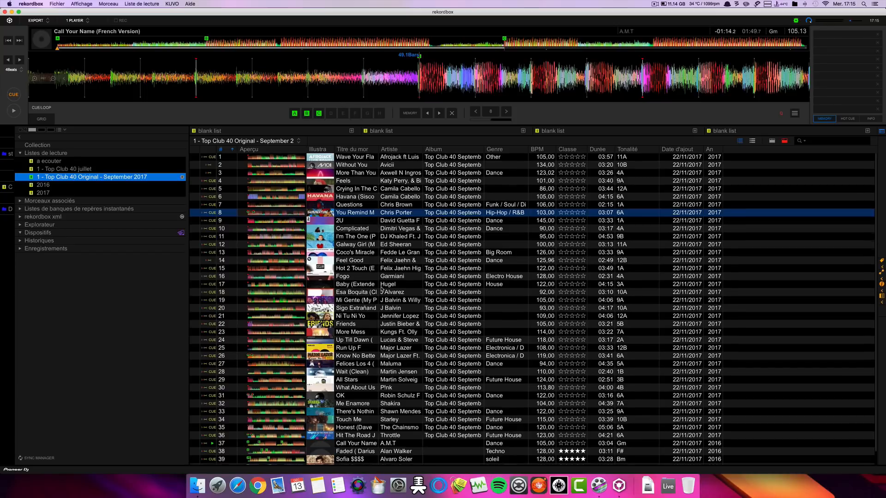
pyautogui.scroll(-2, 381, 289)
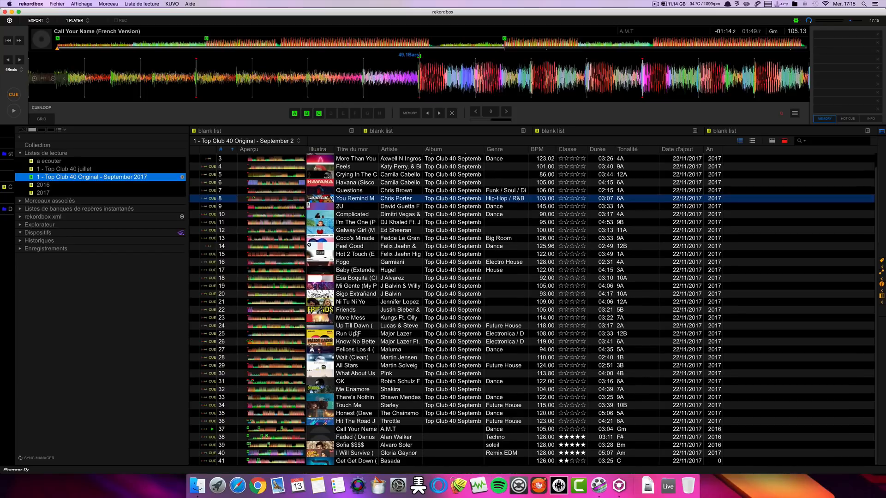
# Step: Compare the a ecouter tracks with the last entries of 1 - Top Club 40 Original - September 2017
pyautogui.click(57, 163)
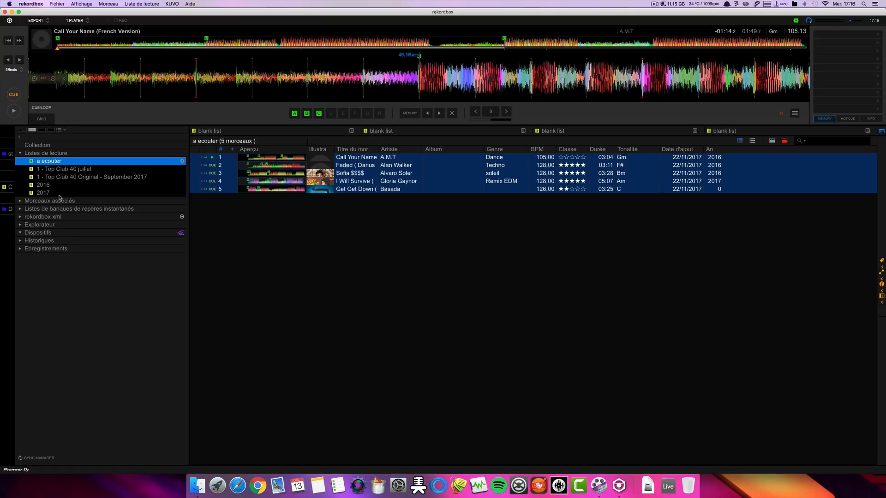
pyautogui.click(81, 178)
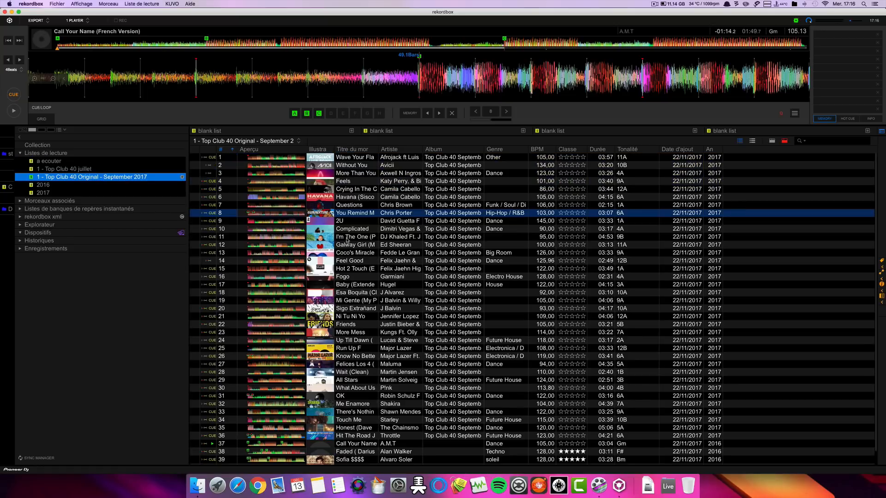
pyautogui.scroll(-1, 347, 240)
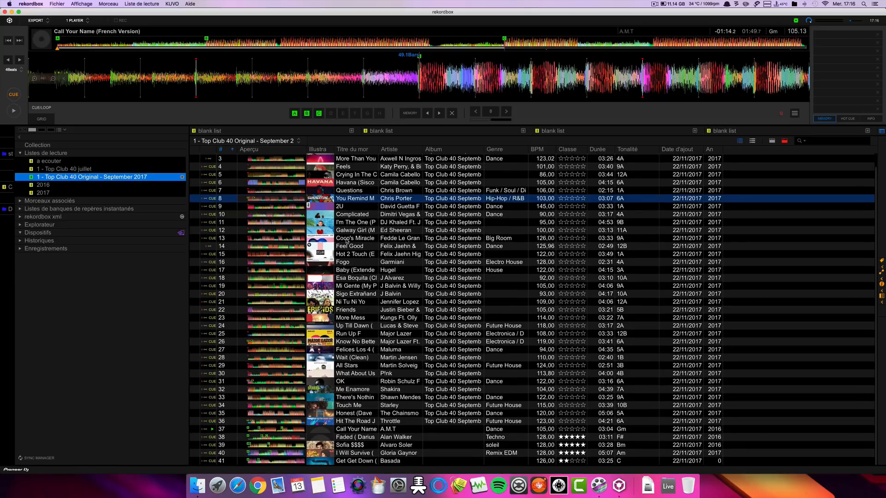
pyautogui.click(360, 444)
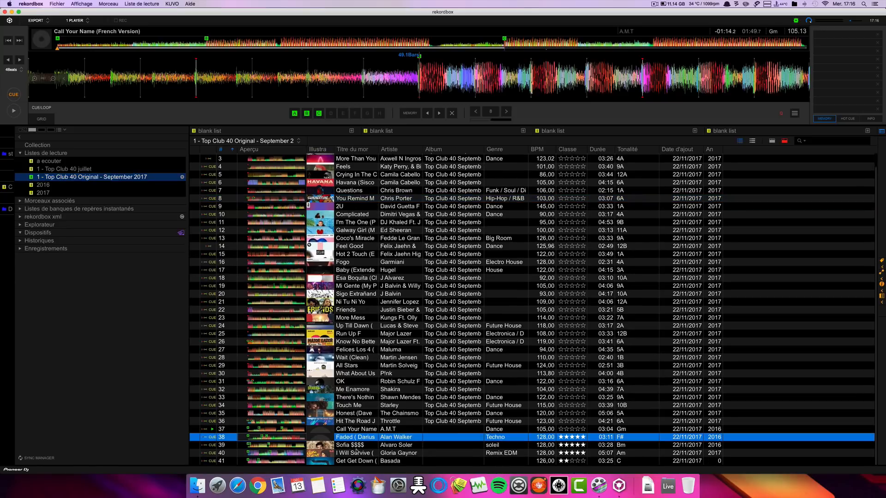
pyautogui.click(357, 452)
pyautogui.click(357, 461)
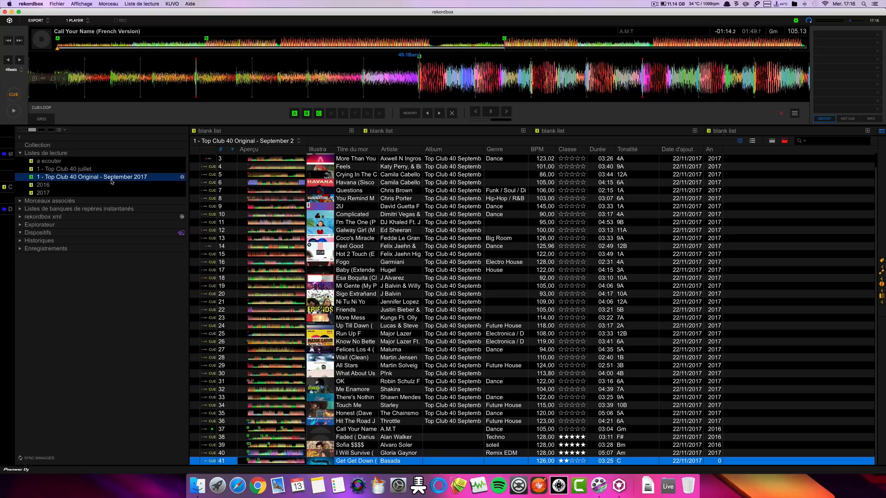
# Step: Delete the a ecouter playlist and confirm its removal
pyautogui.click(55, 163)
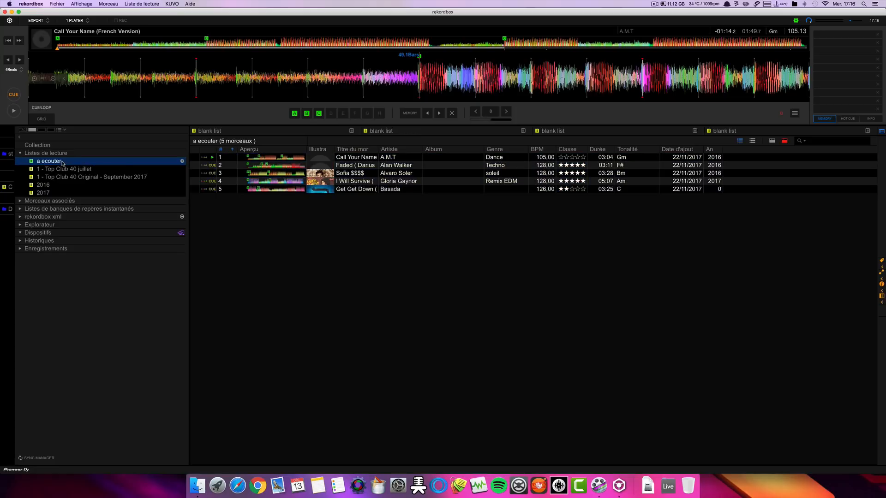
pyautogui.rightClick(63, 163)
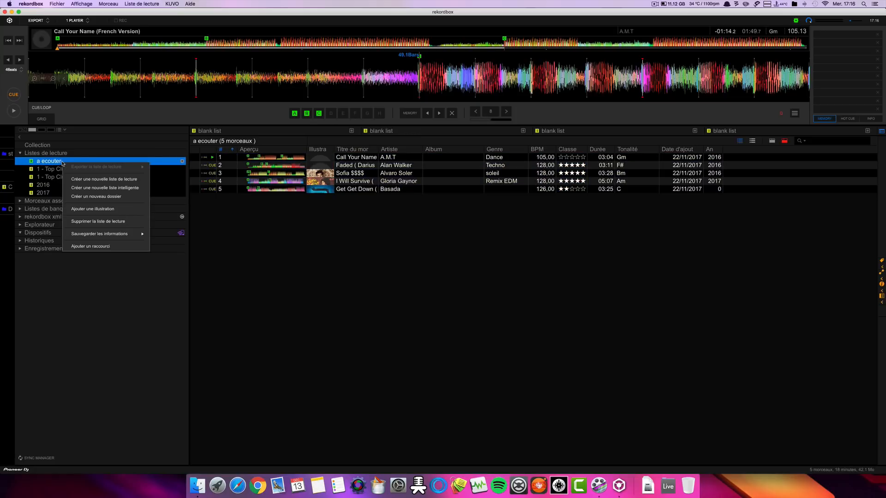
pyautogui.click(89, 223)
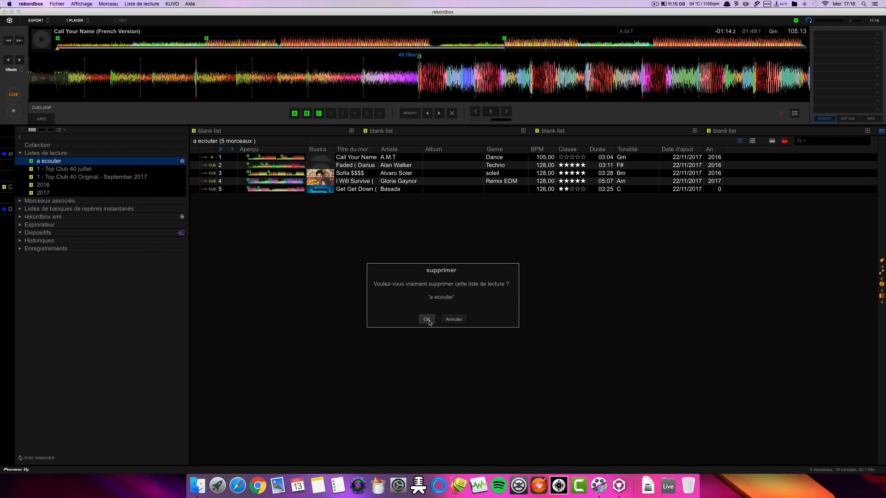
pyautogui.click(427, 319)
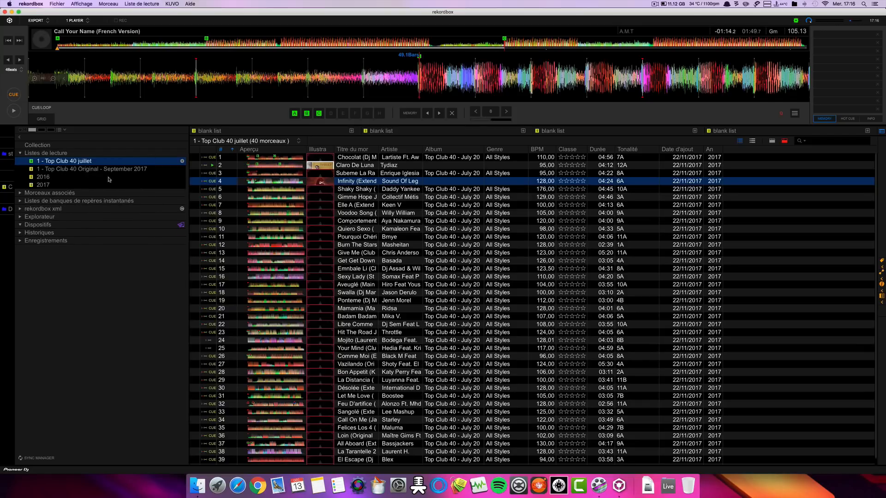
# Step: Review the remaining playlists, including 2017 and both Top Club 40 lists, and check the devices section
pyautogui.click(76, 170)
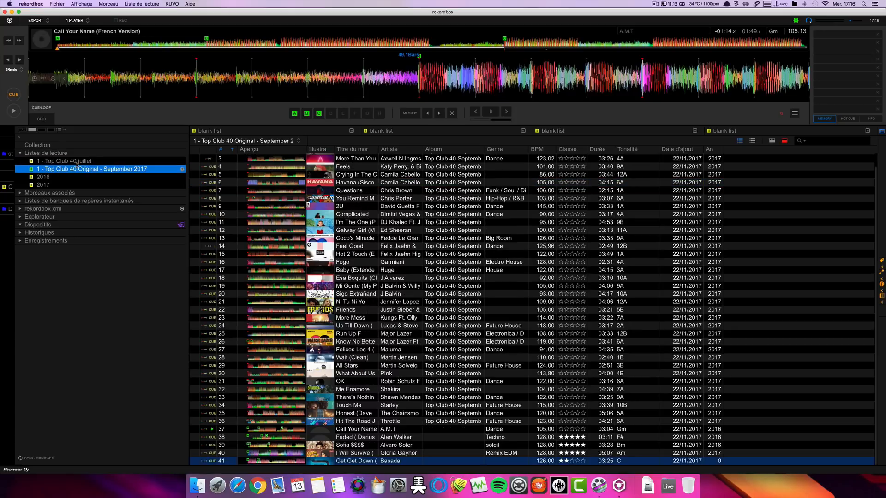
pyautogui.click(46, 186)
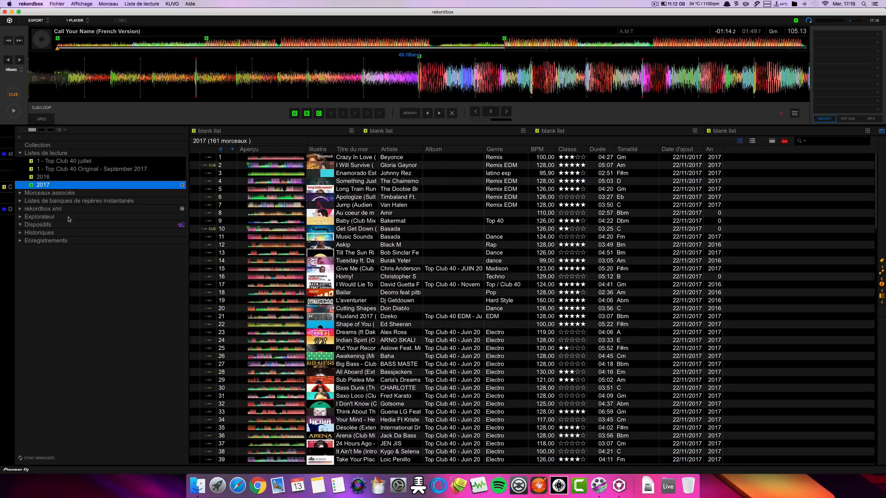
pyautogui.click(55, 170)
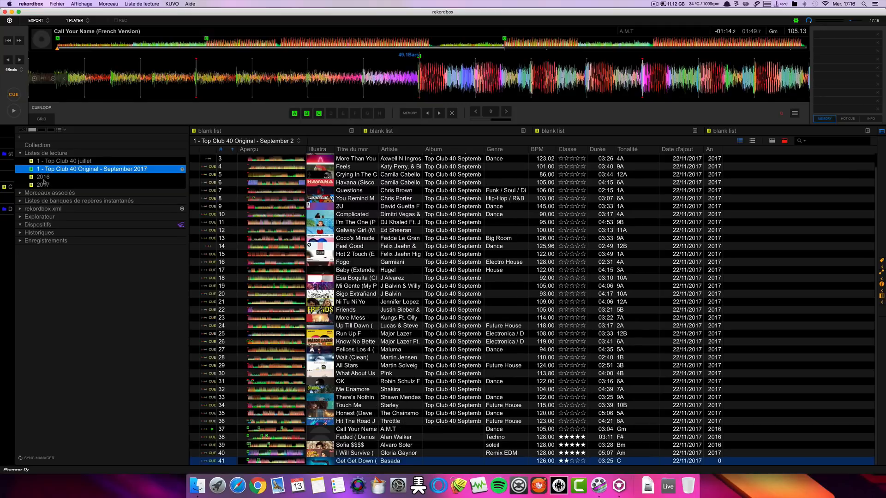
pyautogui.click(74, 161)
pyautogui.click(74, 171)
pyautogui.click(69, 161)
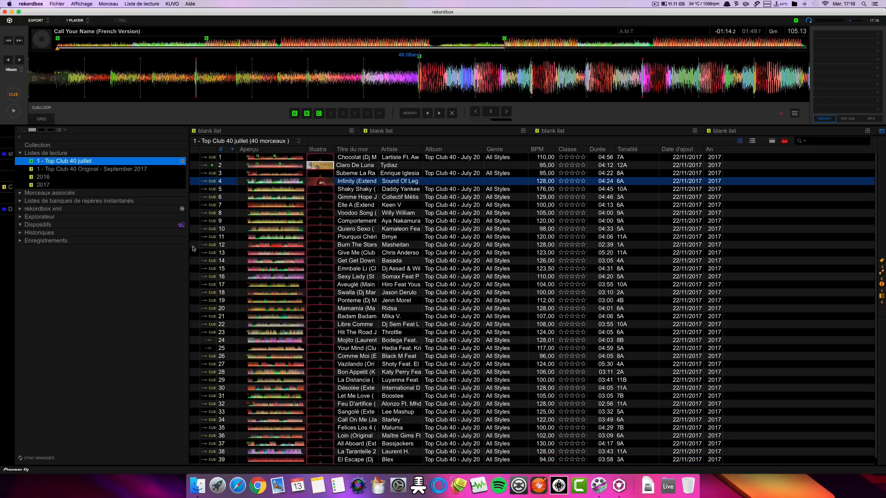
pyautogui.click(34, 227)
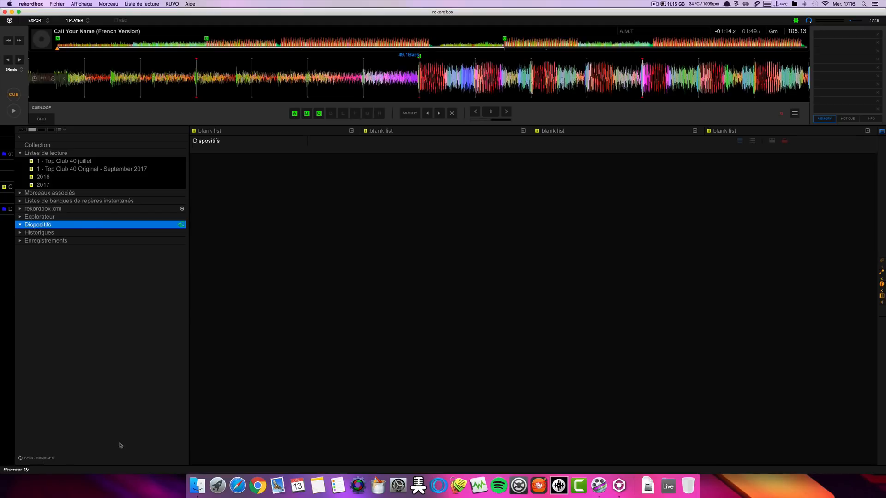
pyautogui.click(60, 161)
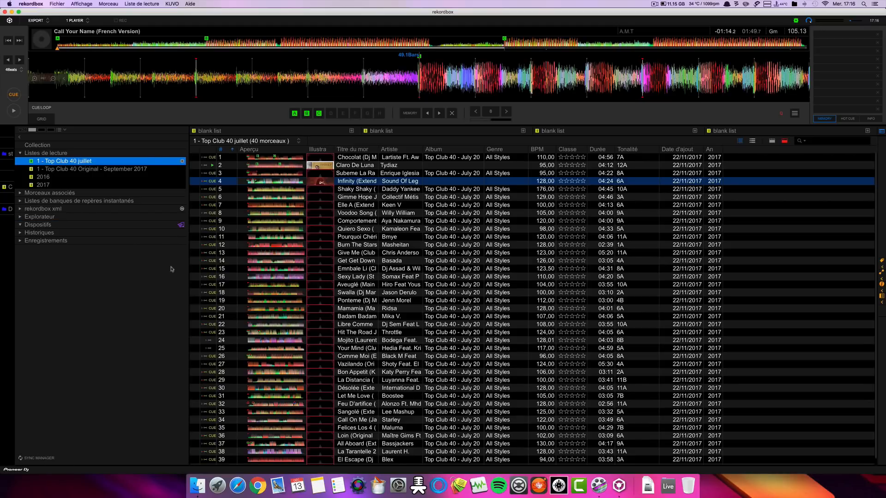
pyautogui.click(79, 169)
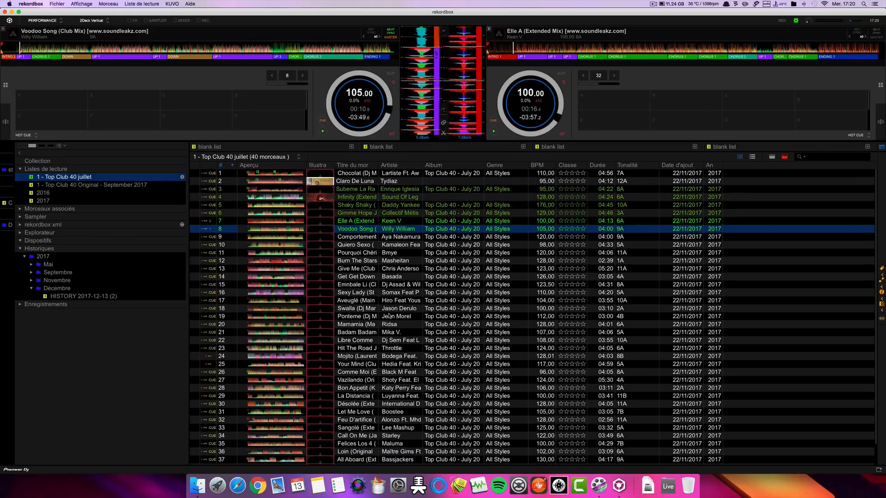
# Step: Pause playback and examine how the played tracks are marked in the 1 - Top Club 40 juillet playlist
pyautogui.click(323, 131)
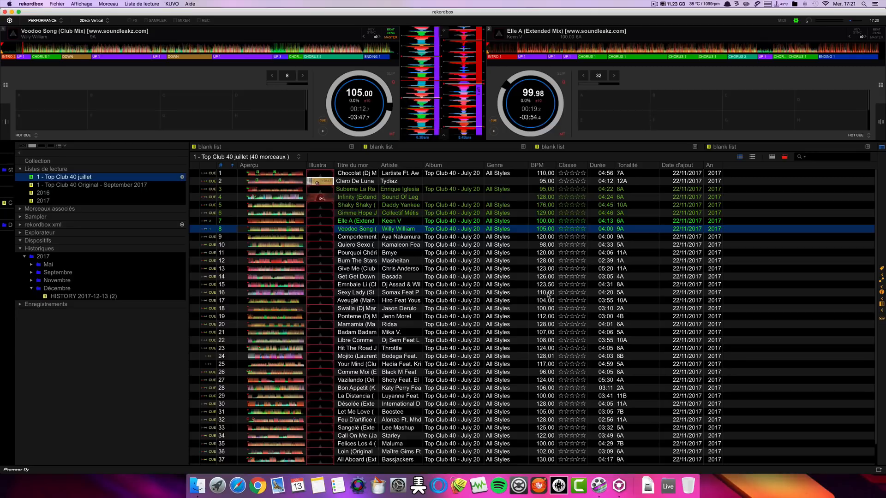
pyautogui.click(388, 253)
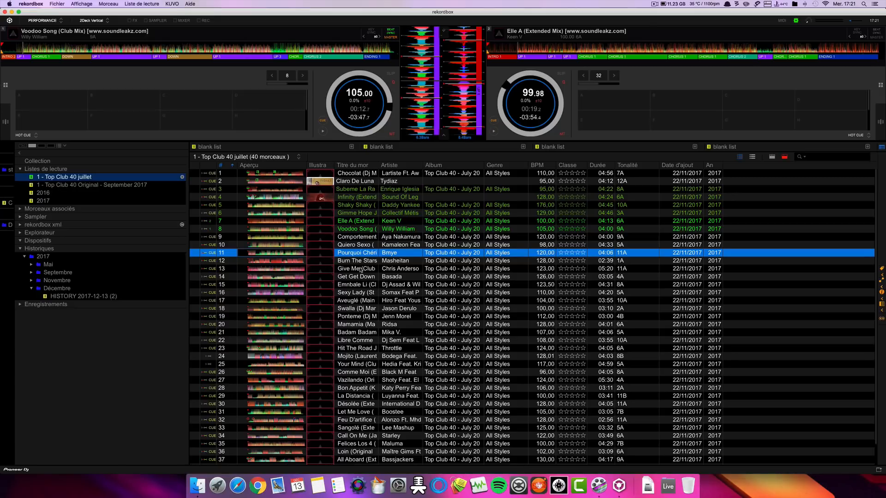
pyautogui.click(356, 197)
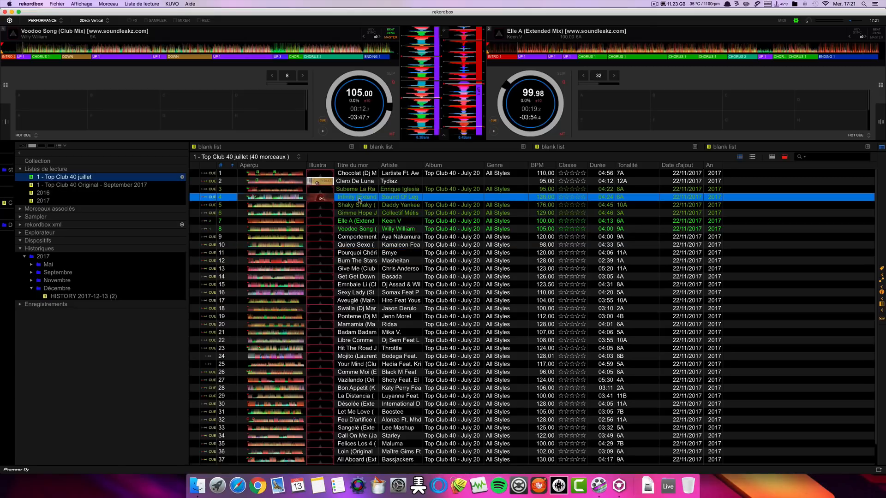
pyautogui.click(360, 206)
pyautogui.click(360, 212)
pyautogui.click(360, 221)
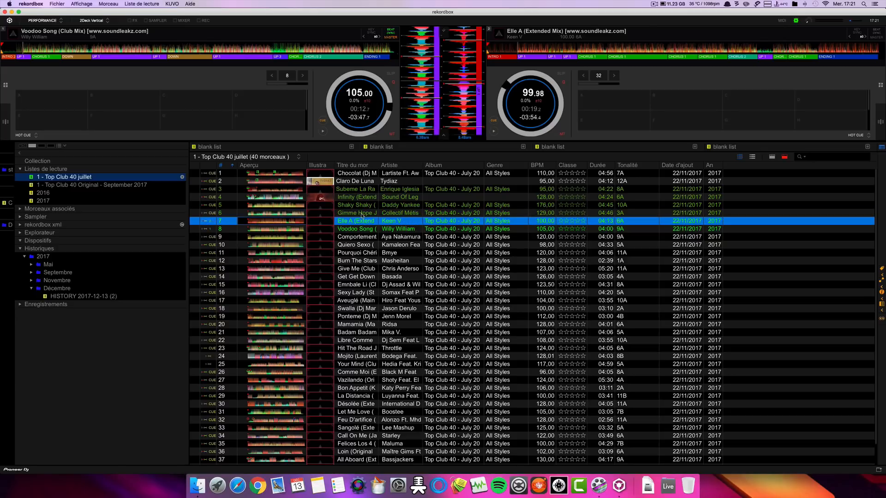
pyautogui.click(362, 212)
pyautogui.click(363, 205)
pyautogui.click(364, 197)
pyautogui.click(350, 190)
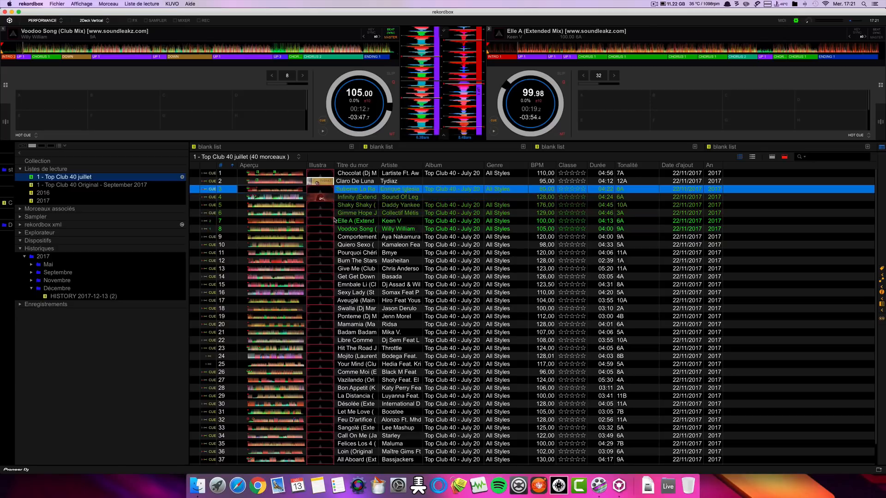
pyautogui.click(360, 182)
pyautogui.click(358, 190)
pyautogui.click(374, 197)
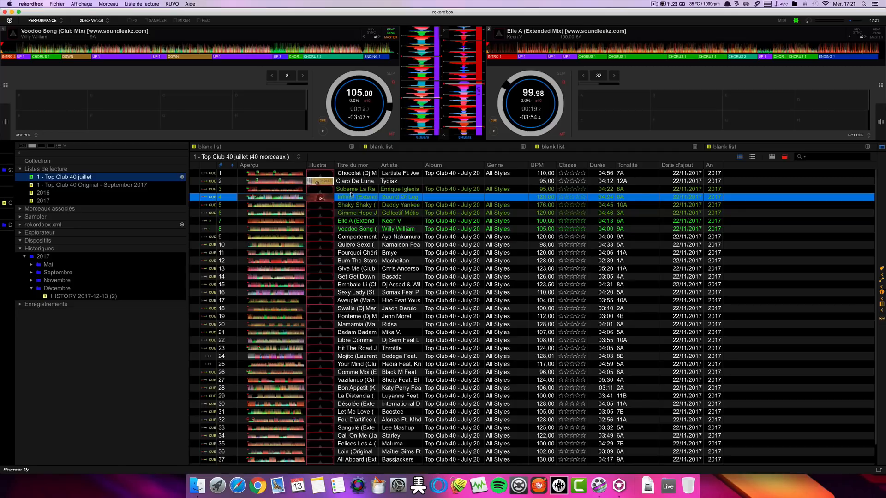
pyautogui.click(359, 189)
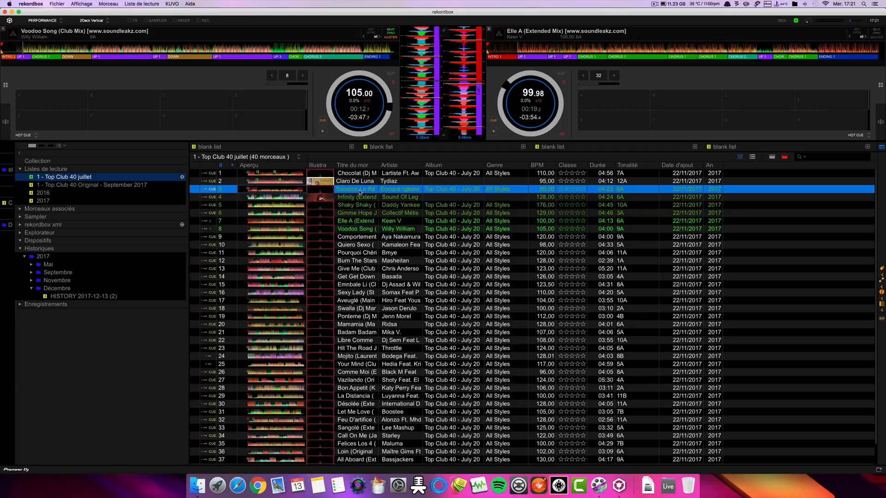
# Step: Remove the Enrique Iglesias track from the December history HISTORY 2017-12-13 (2)
pyautogui.click(69, 296)
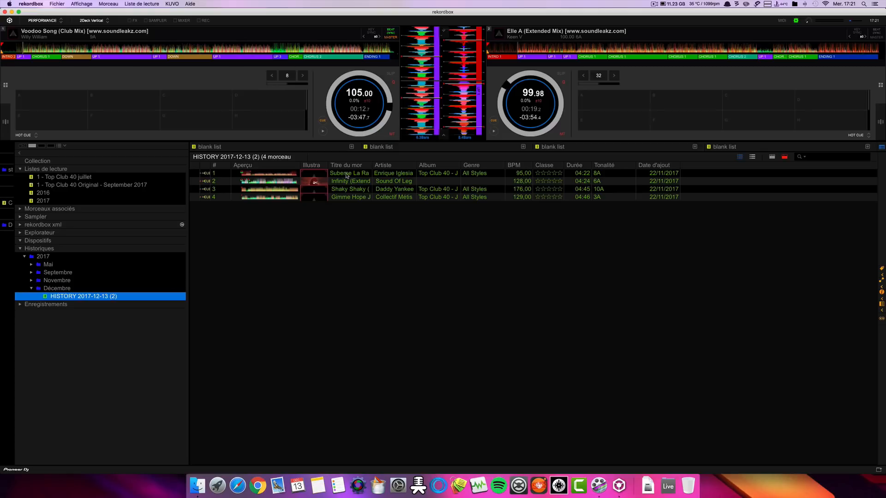
pyautogui.click(347, 175)
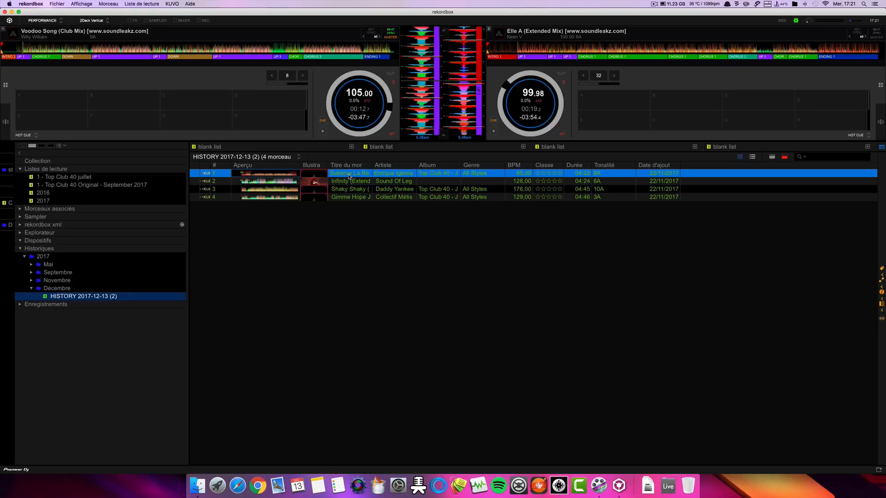
pyautogui.rightClick(349, 175)
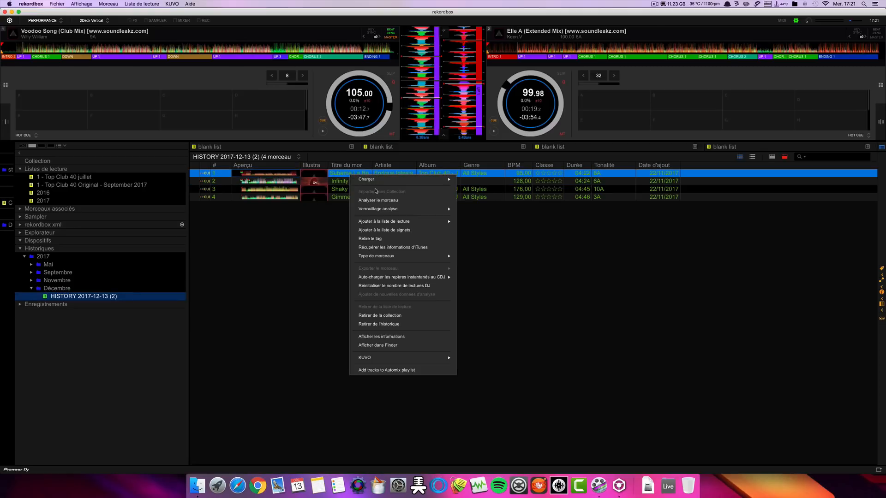
pyautogui.click(381, 325)
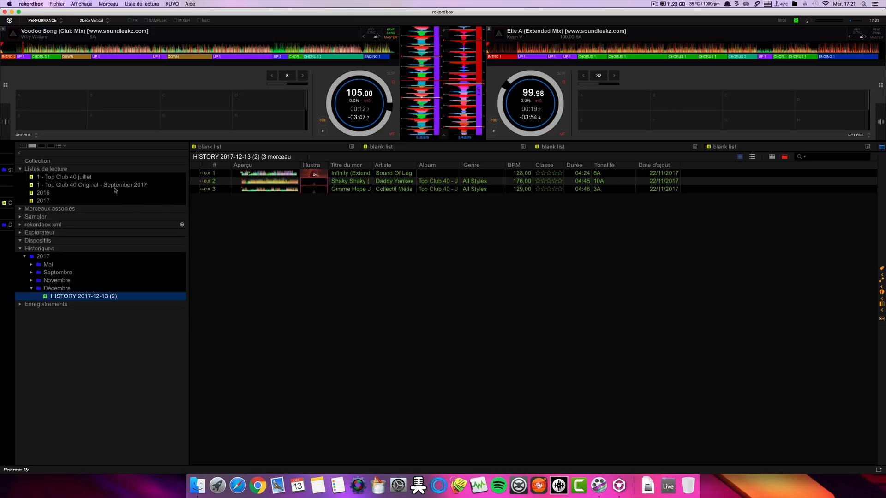
# Step: Compare the played-track marking of the Enrique Iglesias track with its neighbouring tracks in 1 - Top Club 40 juillet
pyautogui.click(83, 178)
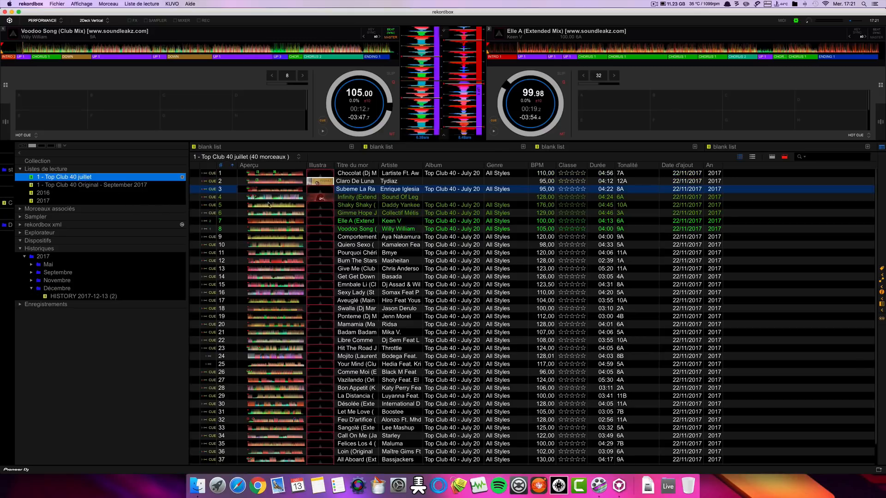
pyautogui.click(360, 183)
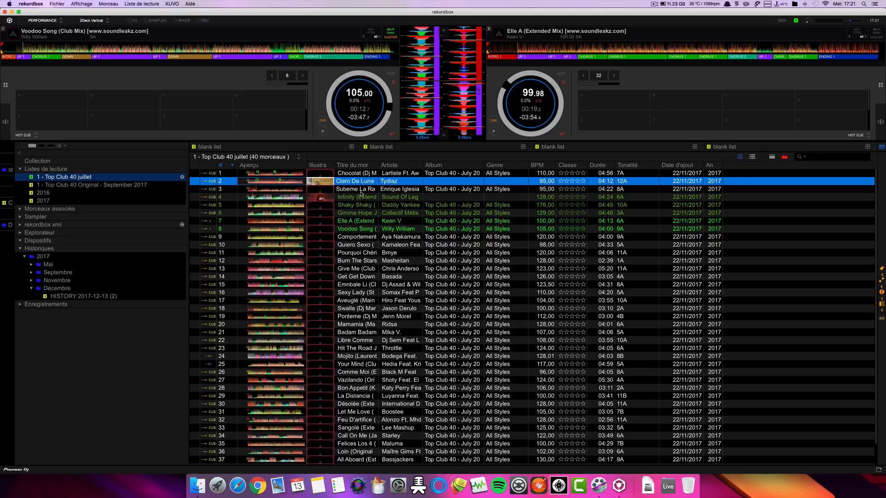
pyautogui.click(361, 190)
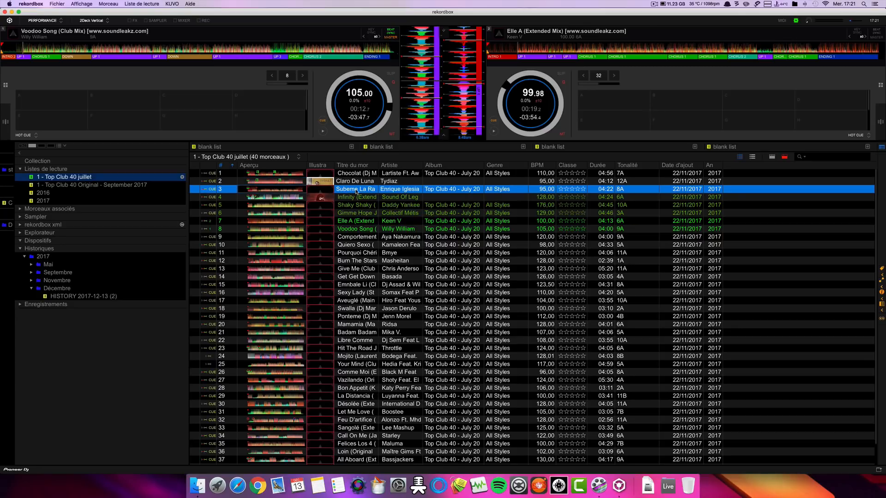
pyautogui.click(348, 199)
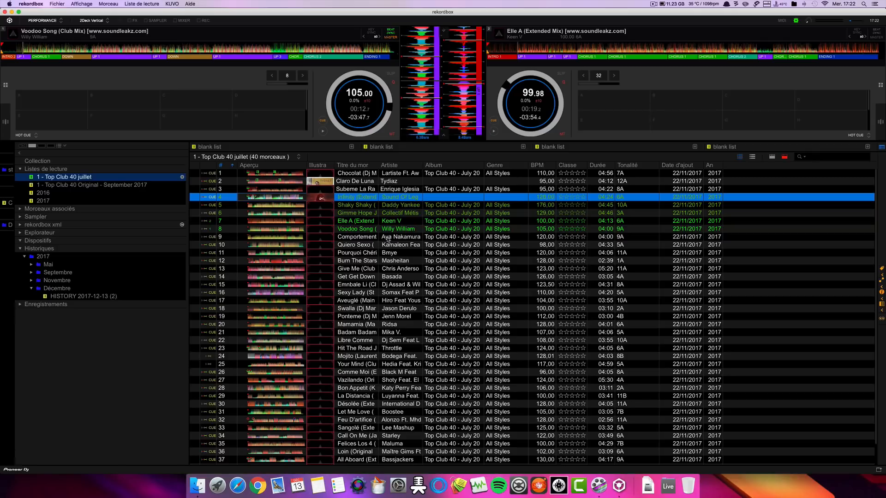
pyautogui.click(353, 206)
pyautogui.press('Down')
pyautogui.click(353, 206)
pyautogui.click(354, 198)
pyautogui.click(362, 206)
pyautogui.press('Down')
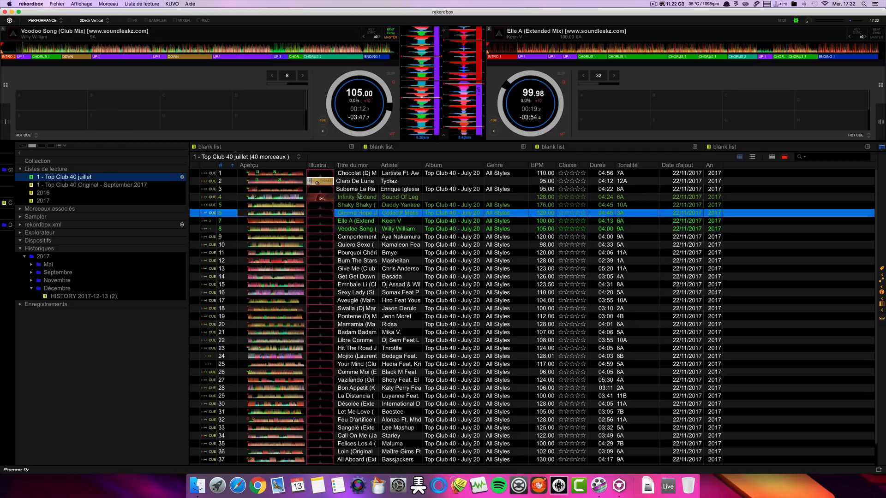
pyautogui.click(358, 191)
pyautogui.click(360, 199)
pyautogui.click(354, 206)
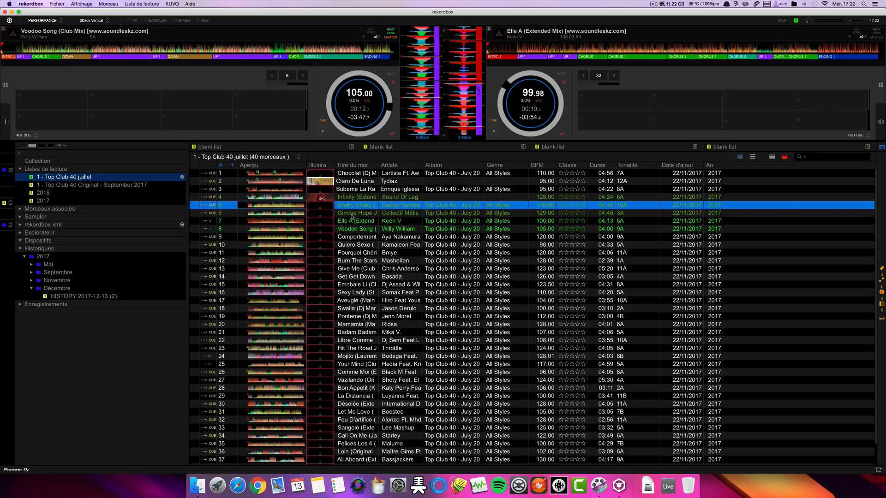
pyautogui.click(353, 214)
pyautogui.click(355, 190)
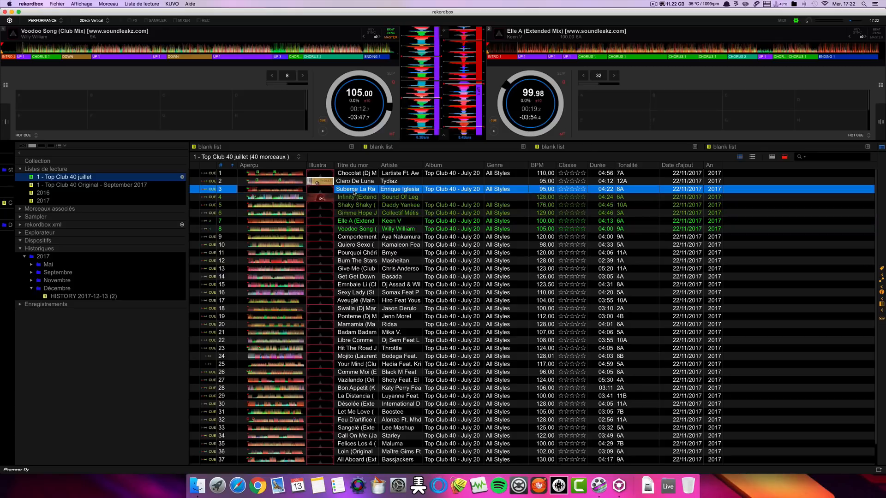
pyautogui.scroll(-1, 354, 194)
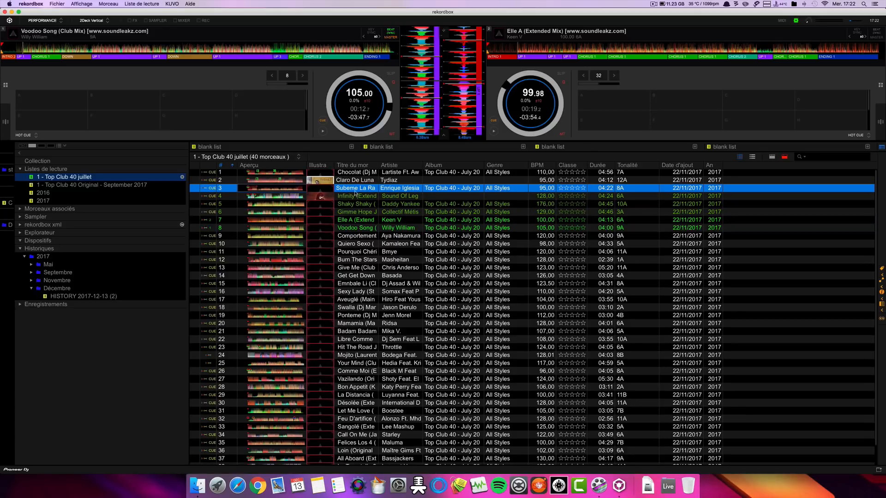
# Step: Delete the December history list HISTORY 2017-12-13 (2)
pyautogui.click(78, 298)
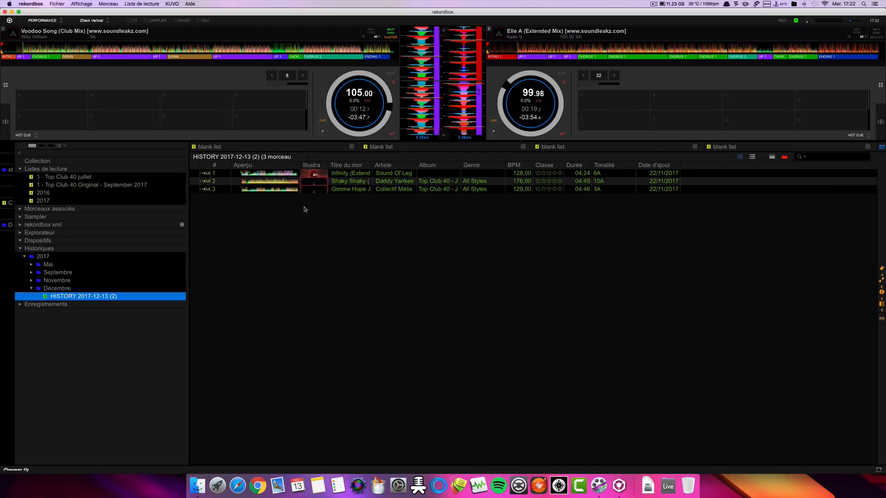
pyautogui.click(360, 174)
pyautogui.click(356, 190)
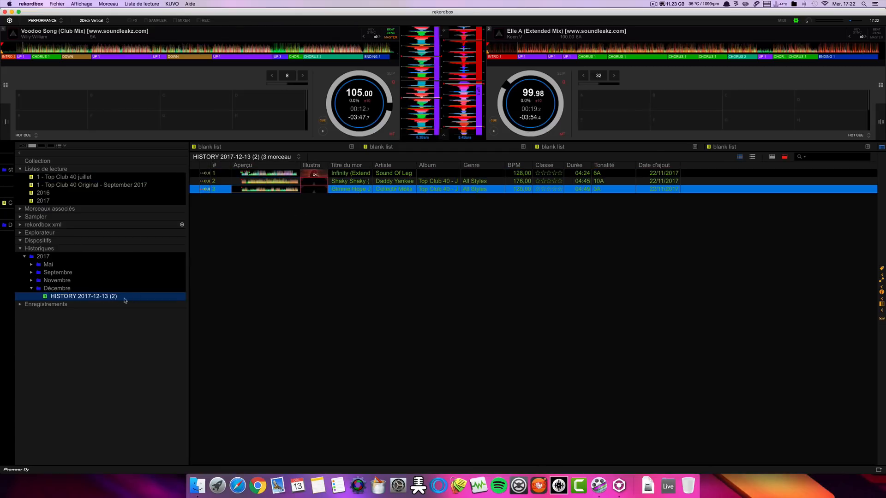
pyautogui.rightClick(109, 299)
pyautogui.click(122, 293)
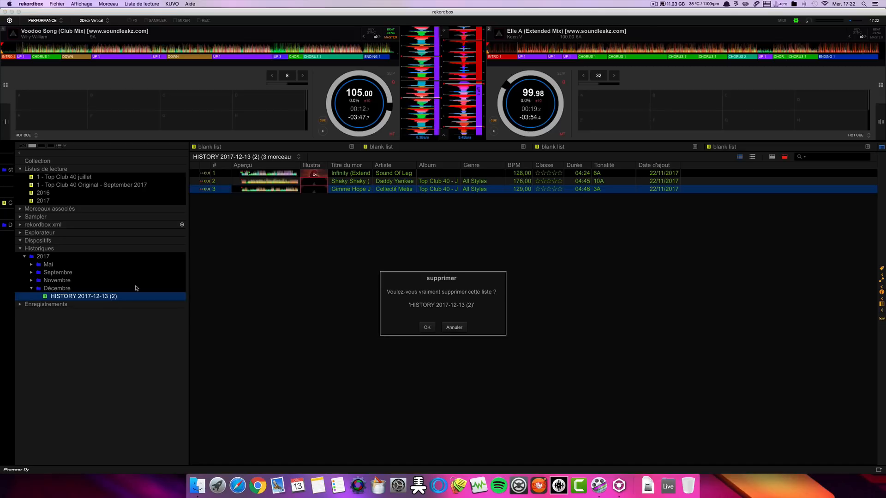
pyautogui.click(427, 327)
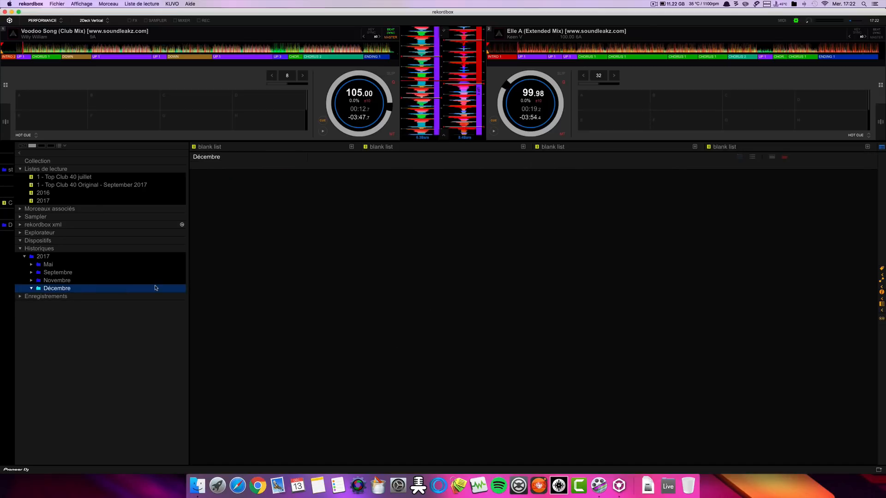
# Step: In the 1 - Top Club 40 juillet playlist, load Gimme Hope Jo'anna onto deck 1 and Shaky Shaky onto deck 2
pyautogui.click(86, 179)
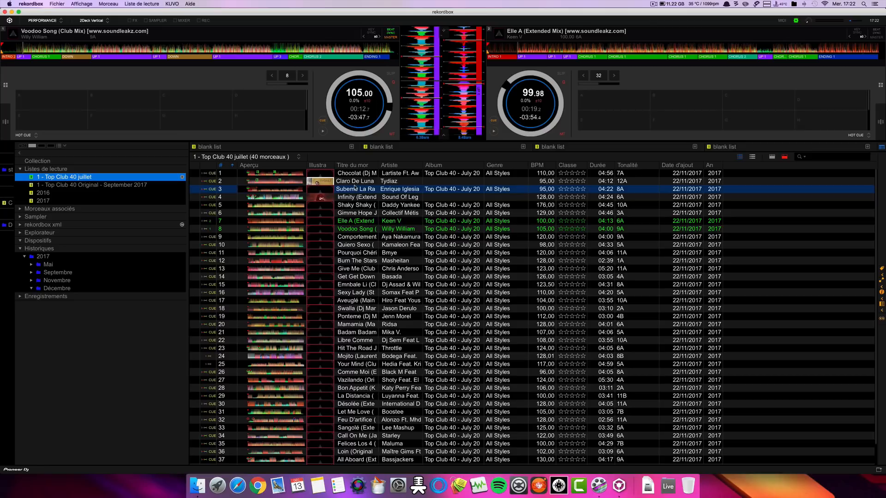
pyautogui.click(360, 230)
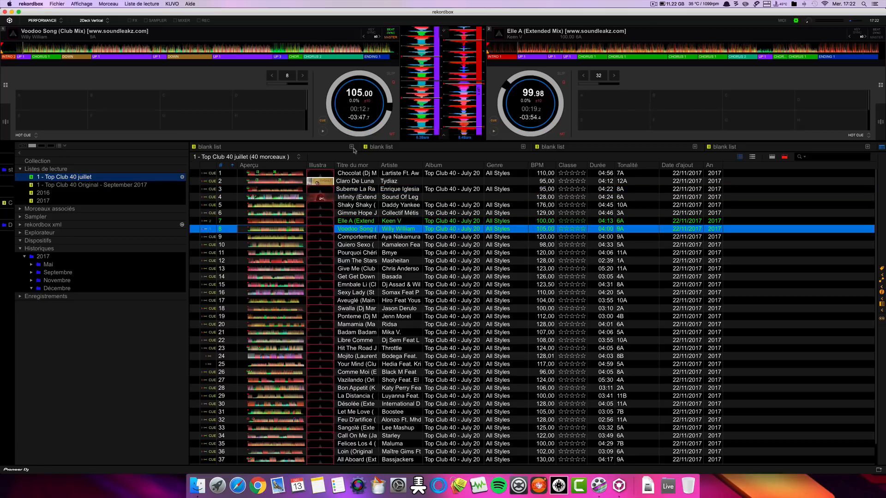
pyautogui.doubleClick(344, 212)
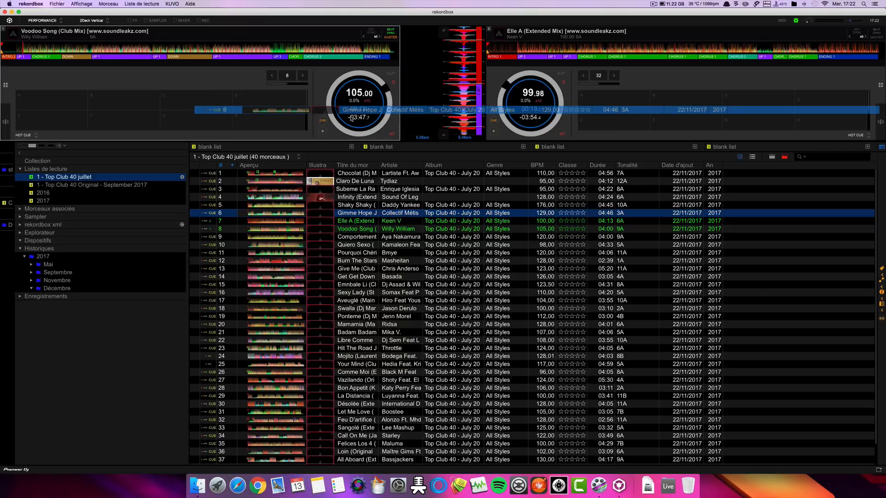
pyautogui.doubleClick(356, 206)
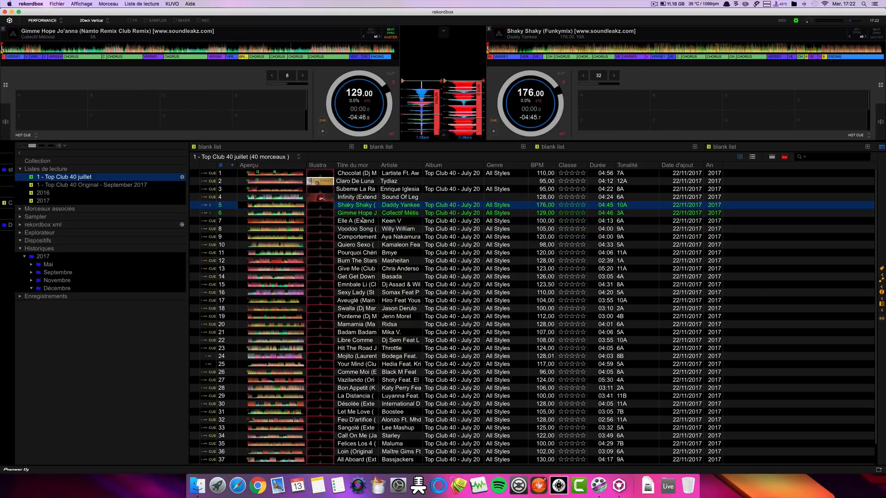
pyautogui.moveTo(548, 118)
pyautogui.press('Up')
pyautogui.press('Up')
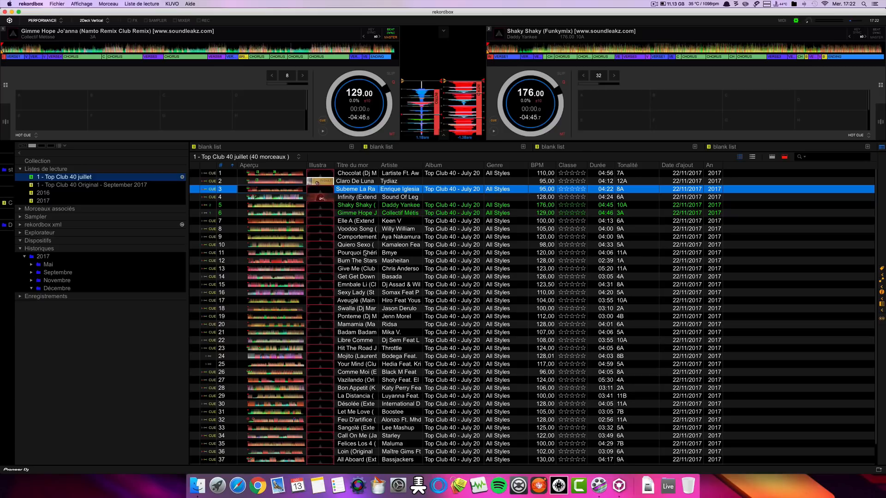
# Step: Switch to Export mode and open the December history HISTORY 2017-12-13
pyautogui.click(65, 32)
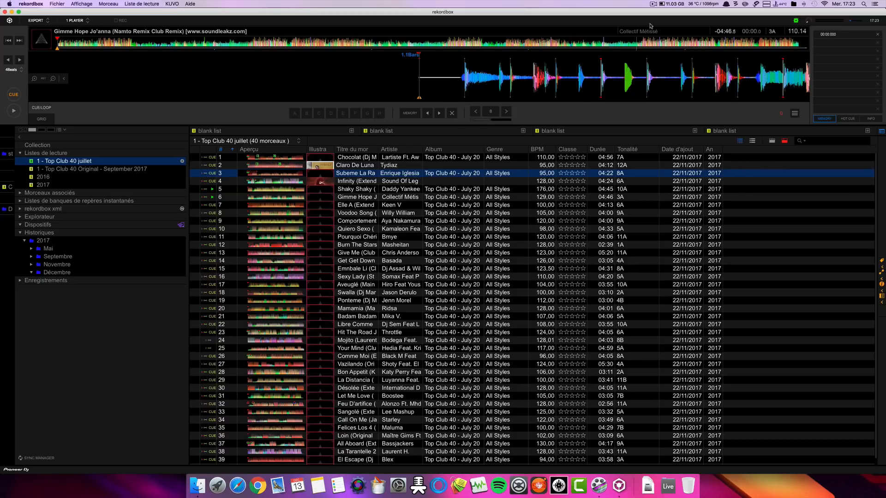
pyautogui.click(653, 5)
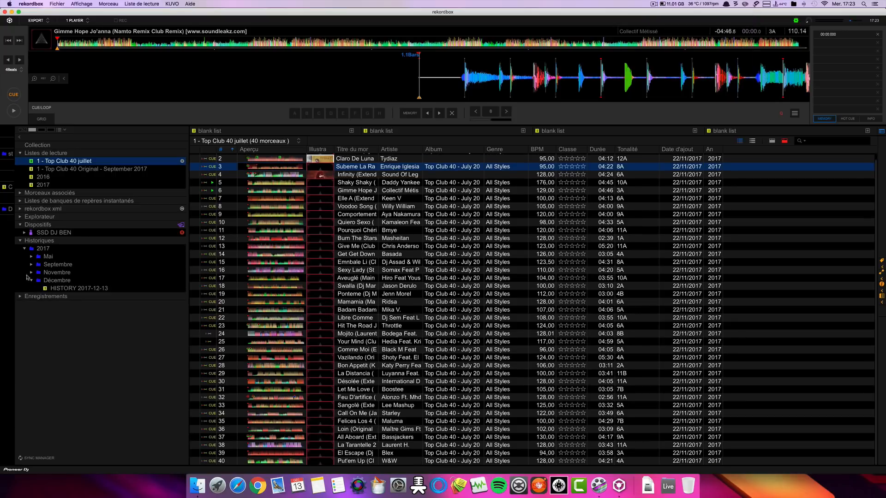
pyautogui.click(78, 288)
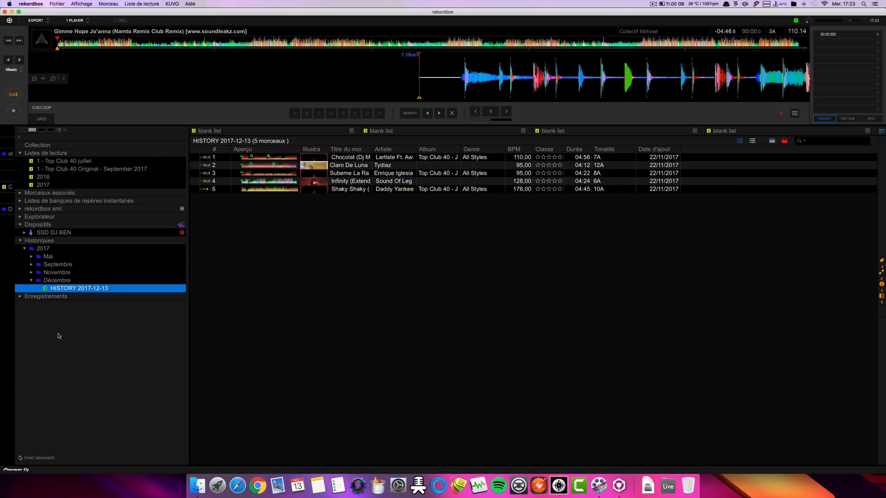
# Step: Select the SSD DJ BEN device and check which playlists are synchronised with it in the Sync Manager
pyautogui.click(54, 233)
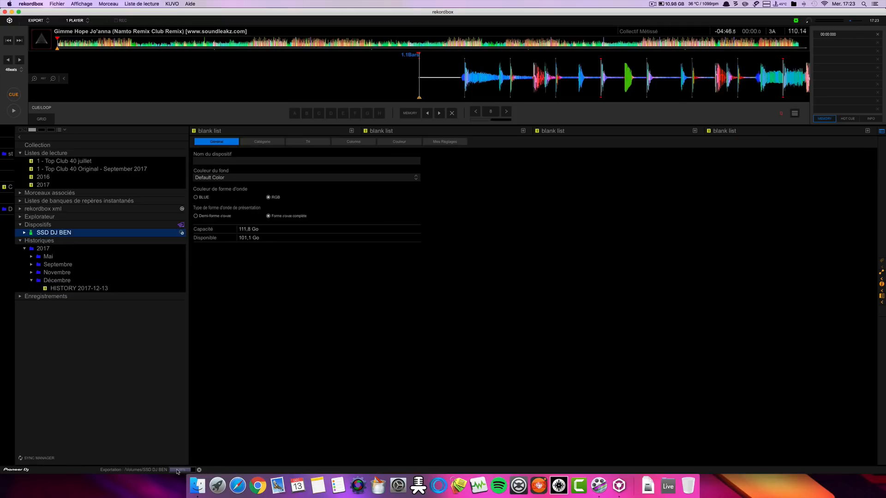
pyautogui.click(42, 459)
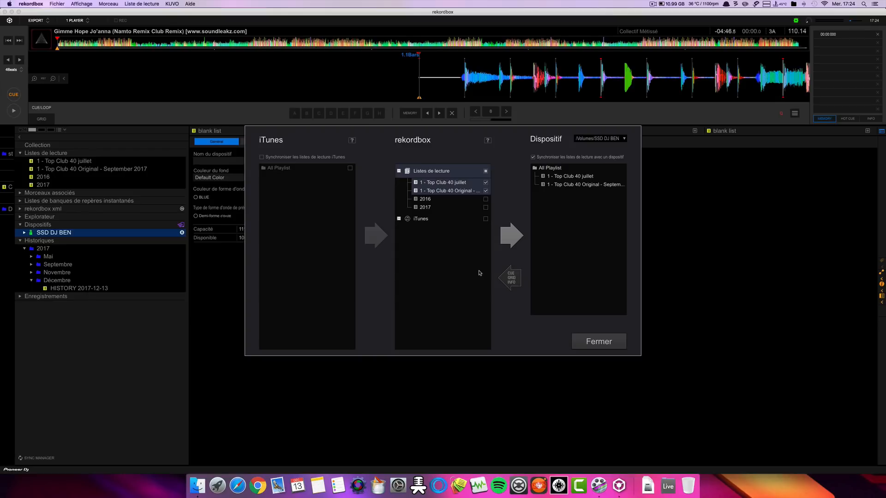
pyautogui.click(612, 346)
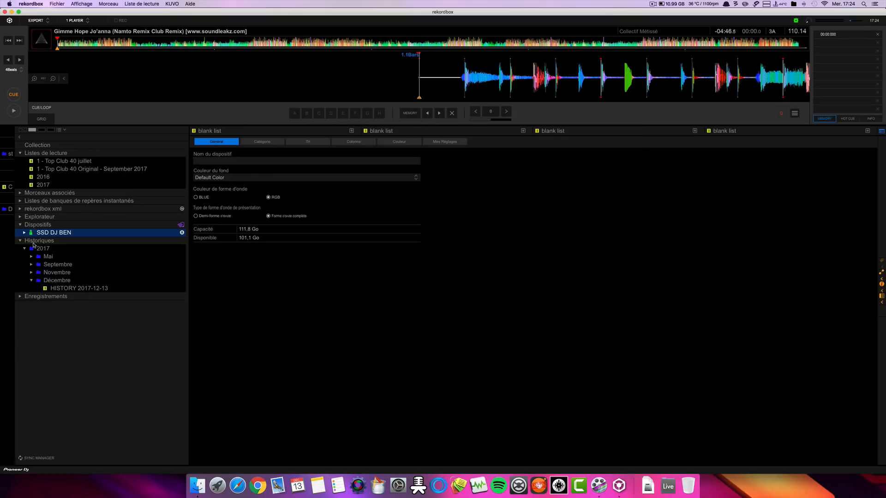
# Step: Open 1 - Top Club 40 Original - September 2017 on SSD DJ BEN and compare the device's playlists with the Sync Manager selection
pyautogui.click(25, 232)
pyautogui.click(64, 249)
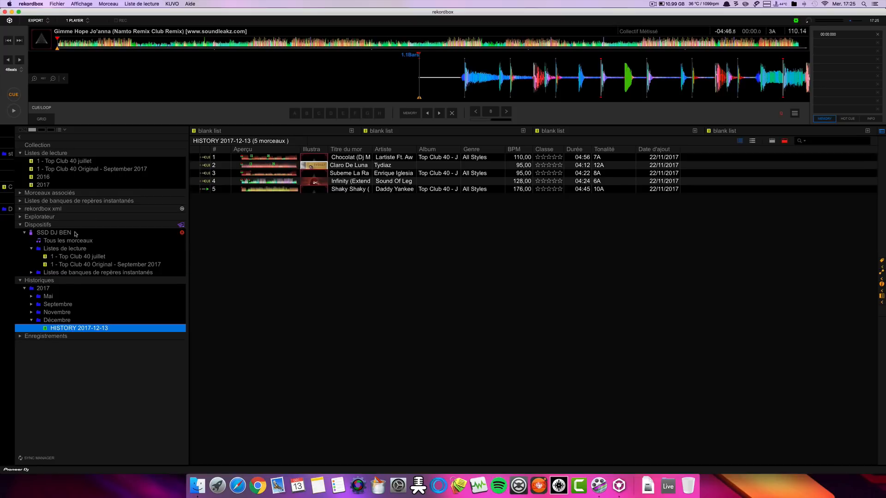
pyautogui.click(89, 264)
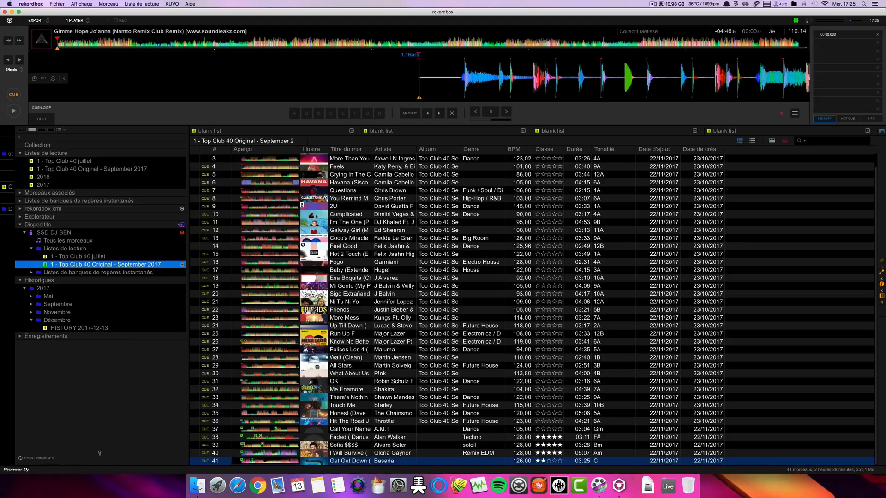
pyautogui.click(34, 459)
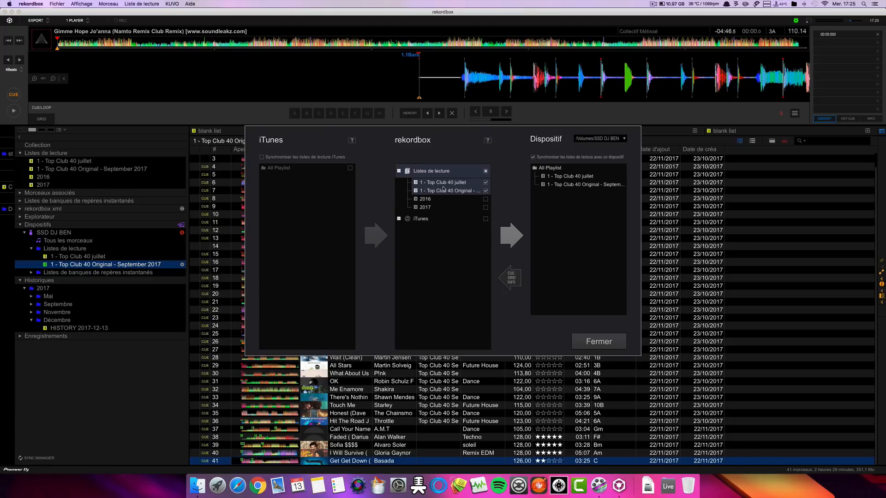
pyautogui.click(582, 345)
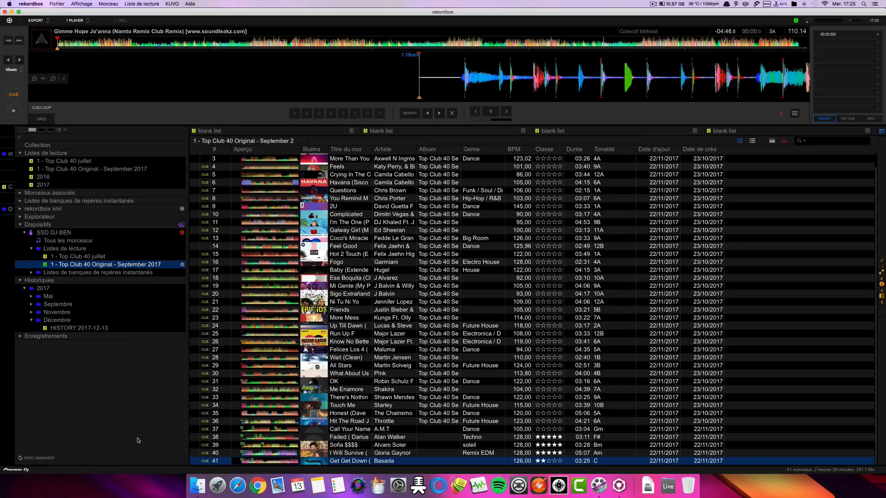
# Step: Look through the last tracks of the 1 - Top Club 40 Original - September 2017 playlist on SSD DJ BEN
pyautogui.press('Up')
pyautogui.press('Up')
pyautogui.press('Up')
pyautogui.press('Up')
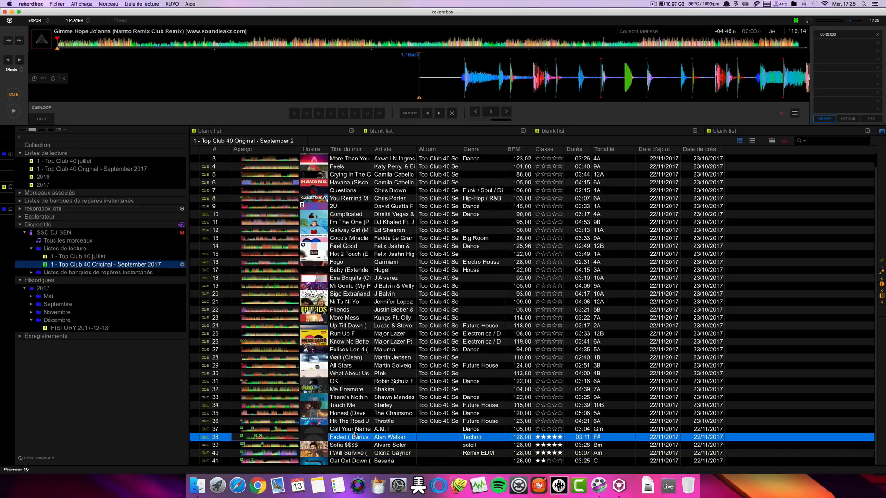
pyautogui.press('Down')
pyautogui.press('Down')
pyautogui.press('Down')
pyautogui.press('Down')
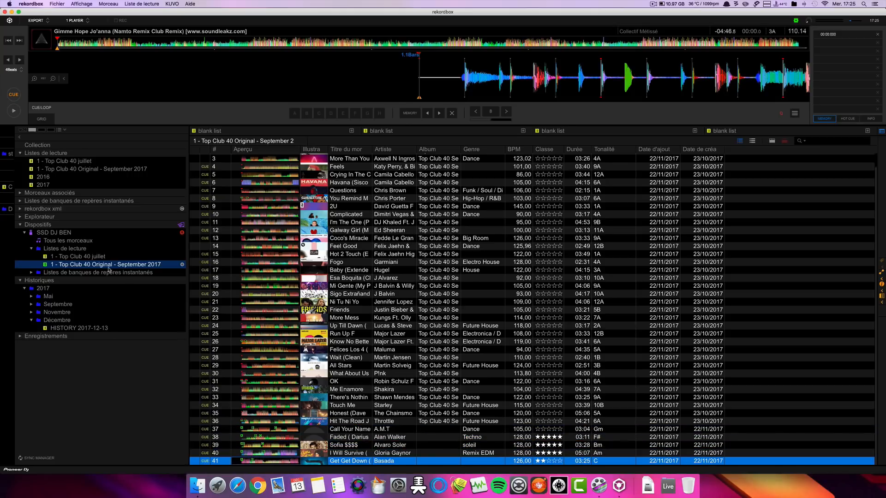
# Step: Examine the tracks in the December history HISTORY 2017-12-13
pyautogui.click(75, 328)
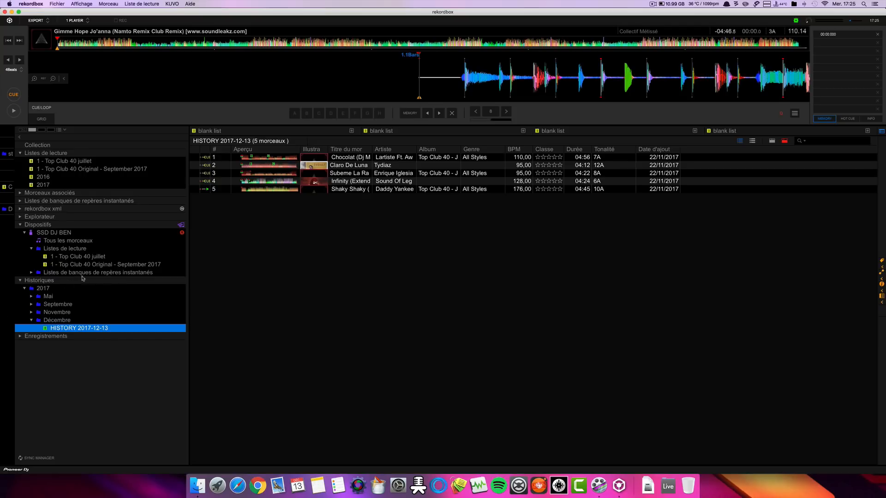
pyautogui.click(60, 320)
pyautogui.click(68, 328)
pyautogui.click(348, 159)
pyautogui.click(346, 166)
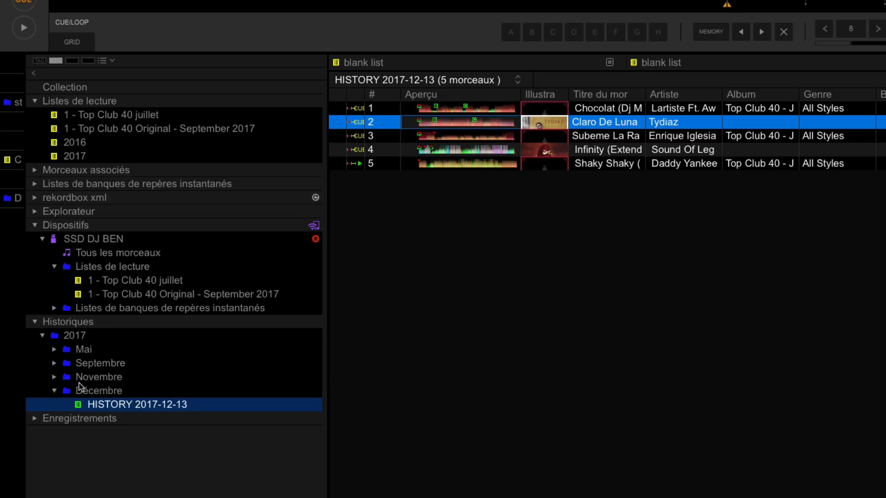
# Step: Create a playlist from the HISTORY 2017-12-13 play history and name it soire
pyautogui.rightClick(121, 406)
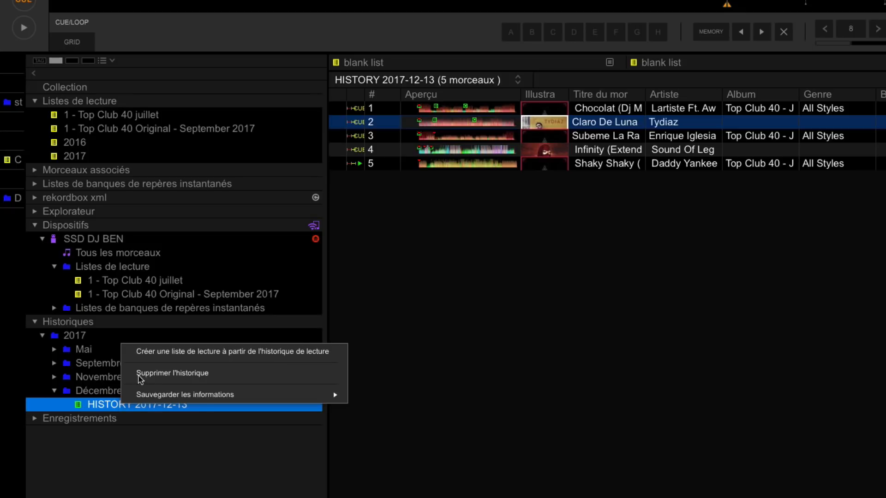
pyautogui.click(133, 409)
pyautogui.moveTo(133, 409); pyautogui.dragTo(109, 103)
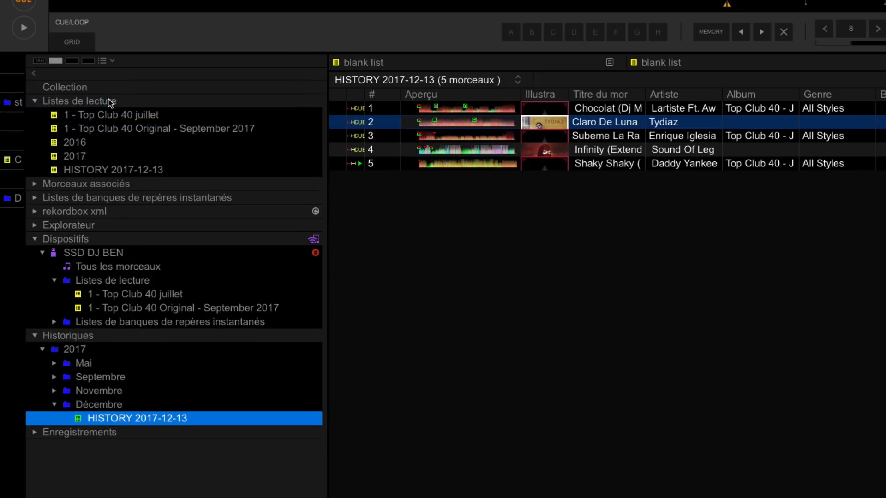
pyautogui.click(114, 170)
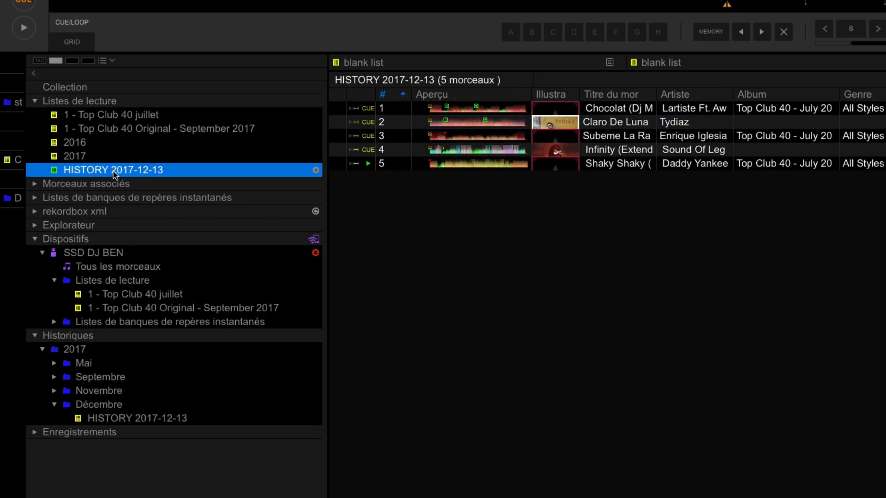
pyautogui.click(114, 172)
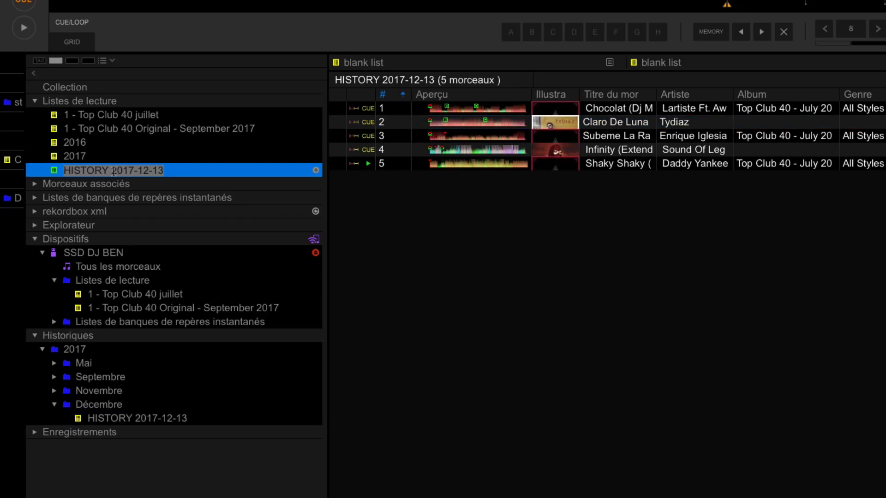
pyautogui.write('soire')
pyautogui.click(124, 184)
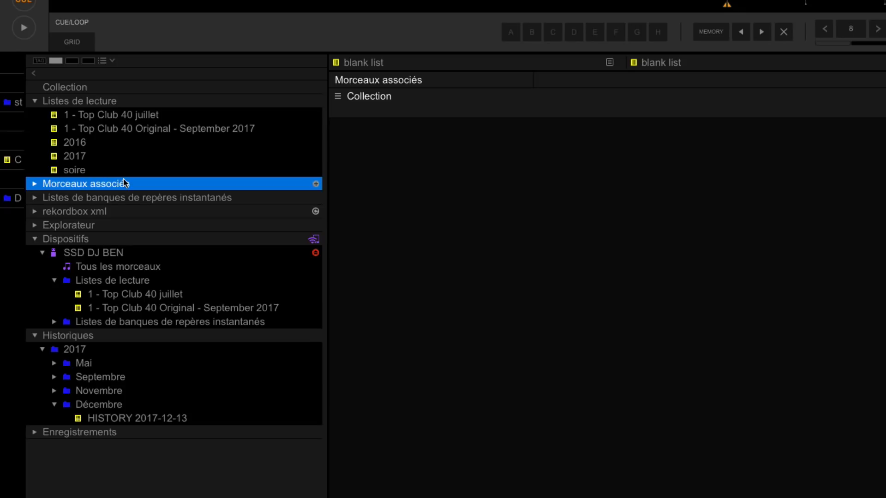
# Step: Rename the soire playlist as soire discothequefffff
pyautogui.click(106, 171)
pyautogui.click(87, 171)
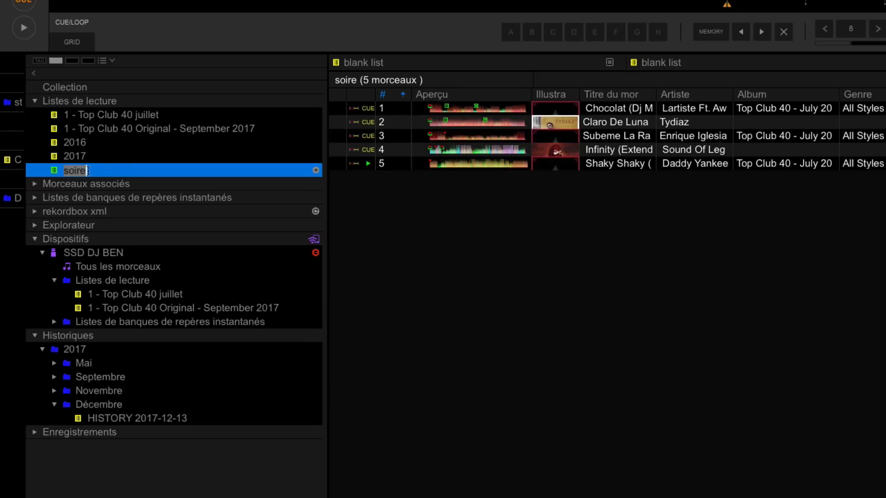
pyautogui.press('Return')
pyautogui.write('discotheque')
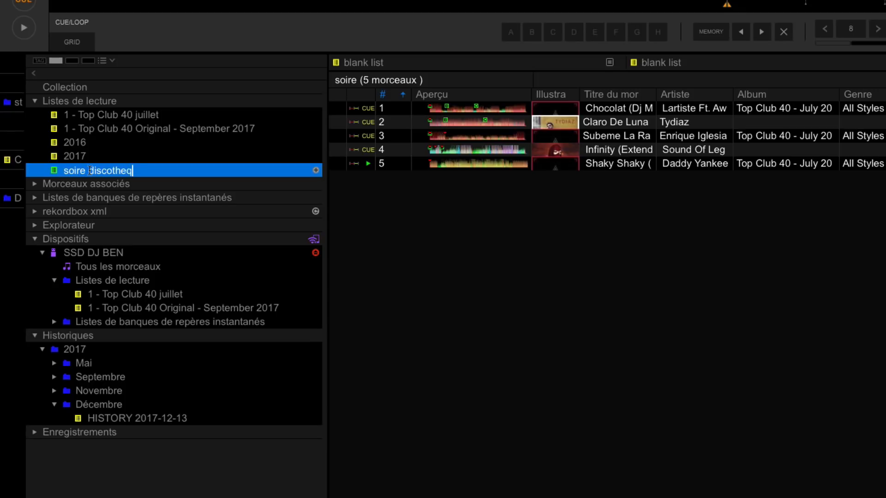
pyautogui.write('fffff')
pyautogui.press('Return')
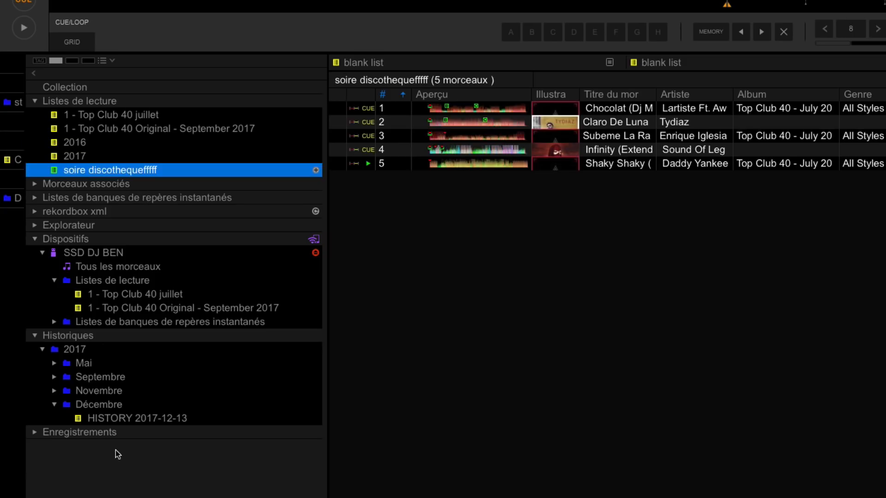
# Step: Compare the tracks of HISTORY 2017-12-13 with those in the soire discothequefffff playlist
pyautogui.click(152, 422)
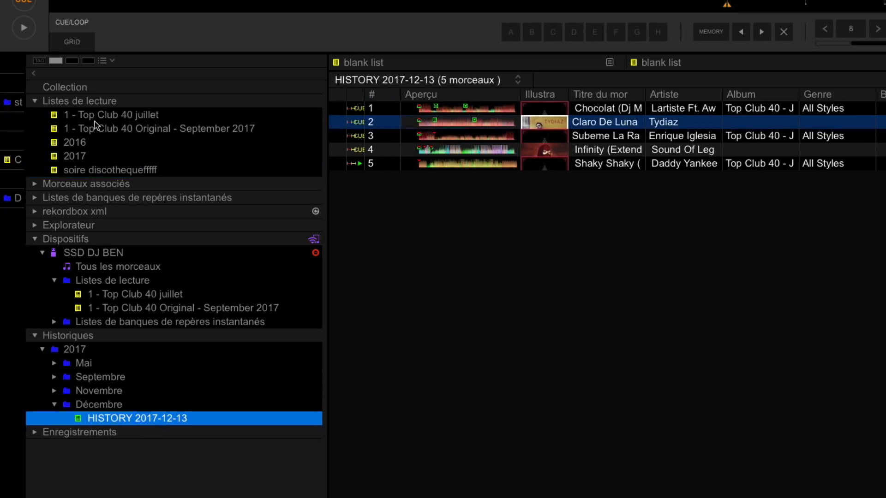
pyautogui.click(106, 171)
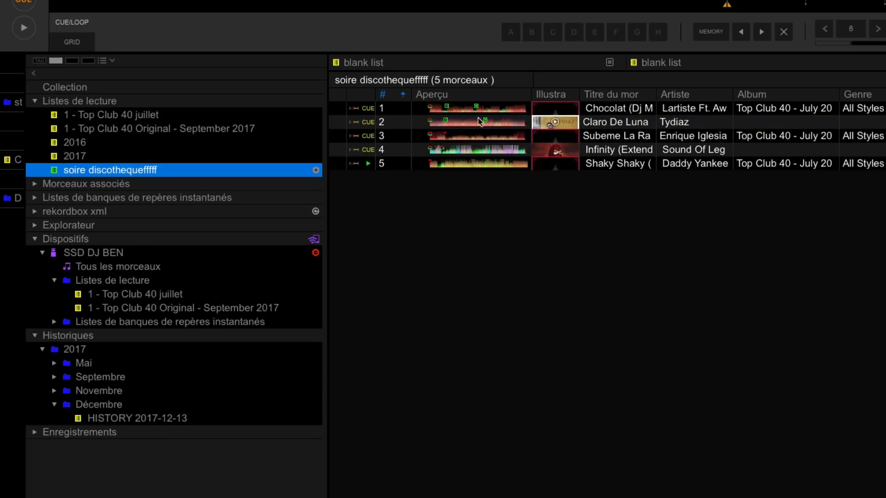
pyautogui.click(169, 420)
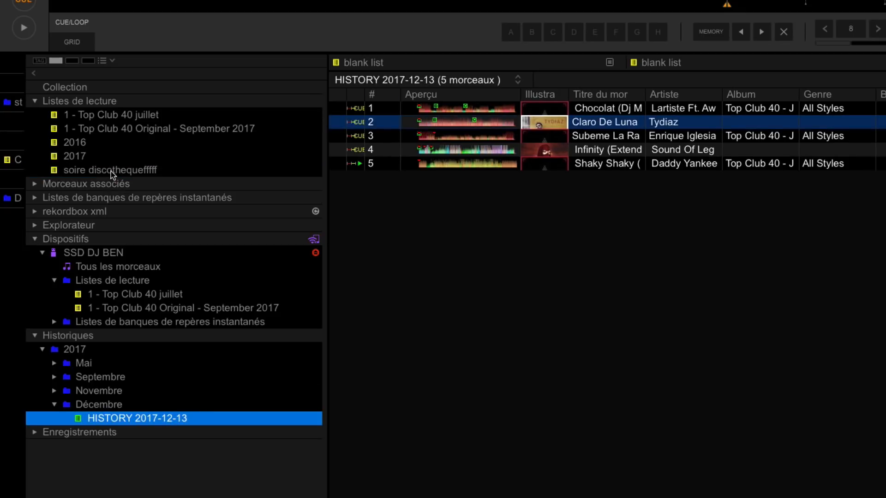
pyautogui.click(111, 171)
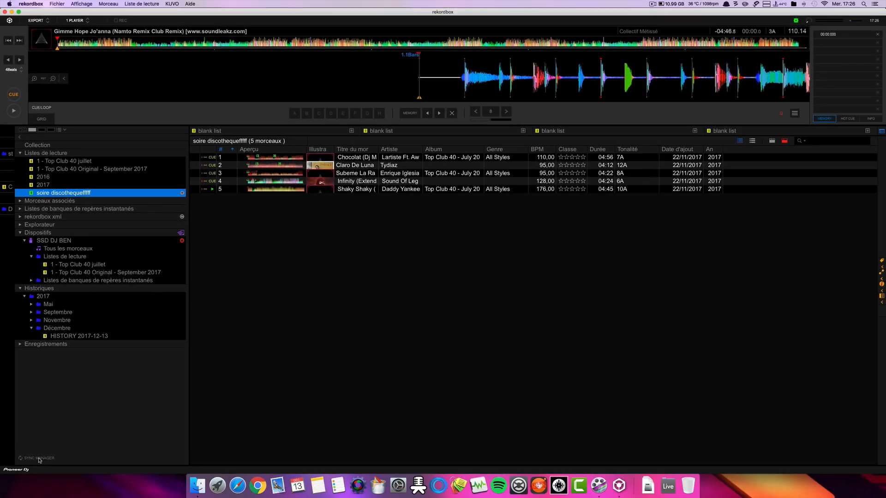
# Step: Sync the soire discothequefffff playlist to the SSD DJ BEN device and close the Sync Manager
pyautogui.click(39, 458)
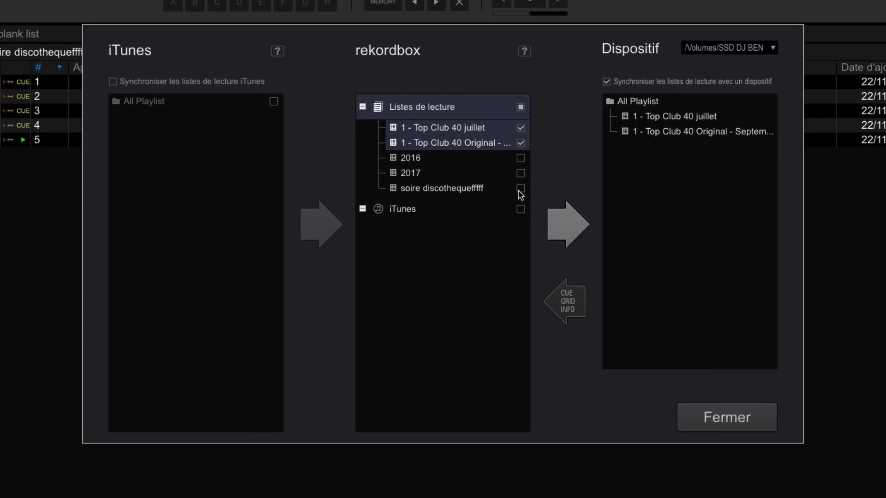
pyautogui.click(521, 188)
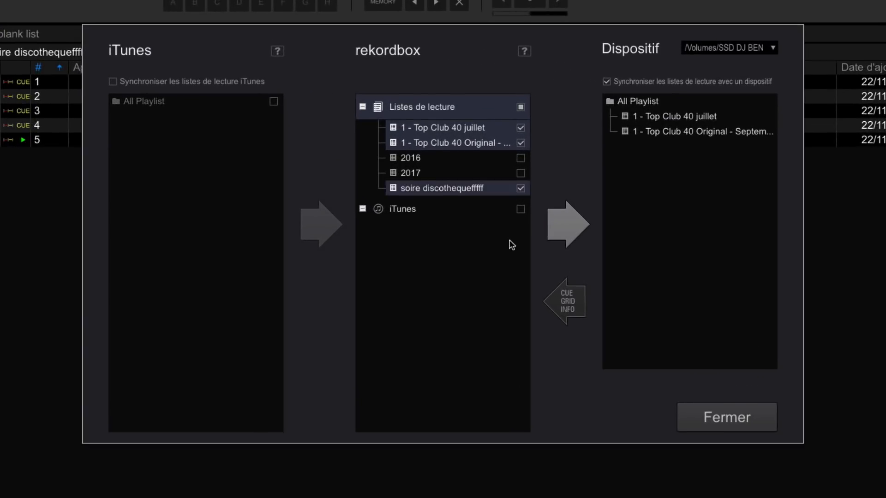
pyautogui.click(570, 227)
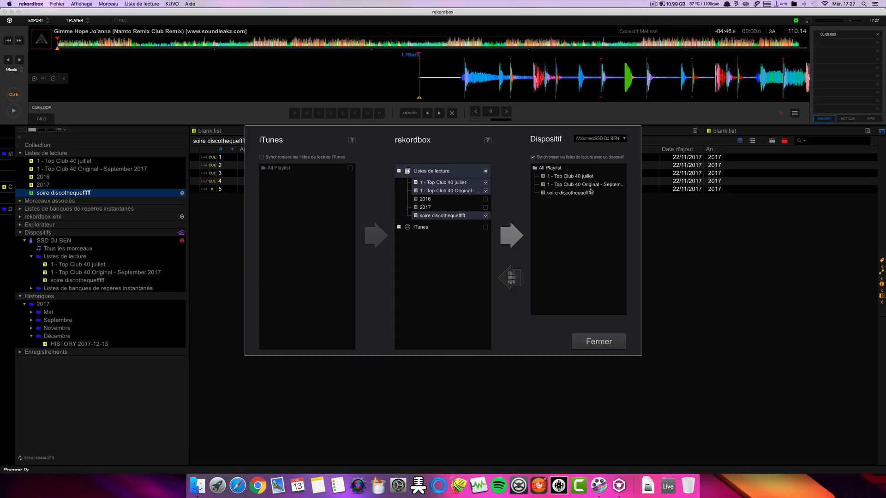
pyautogui.click(598, 341)
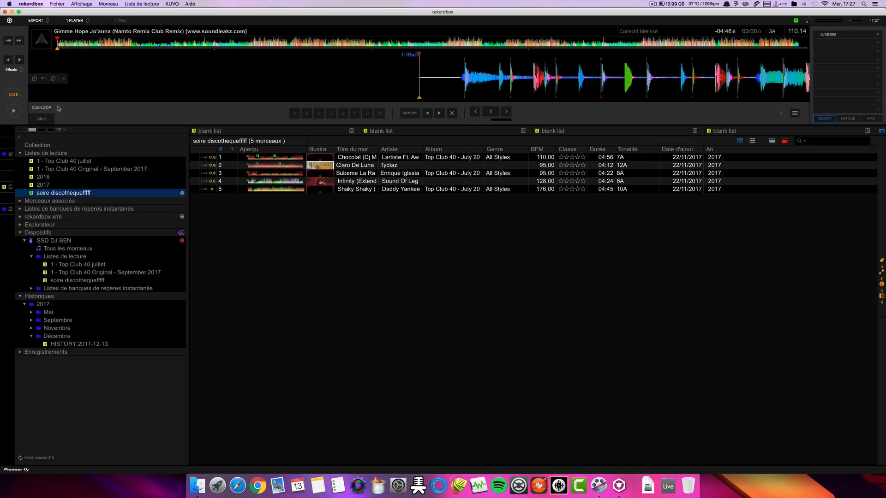
# Step: Check the exported soire discothequefffff playlist on SSD DJ BEN and review the sync selection, then collapse the device
pyautogui.click(73, 281)
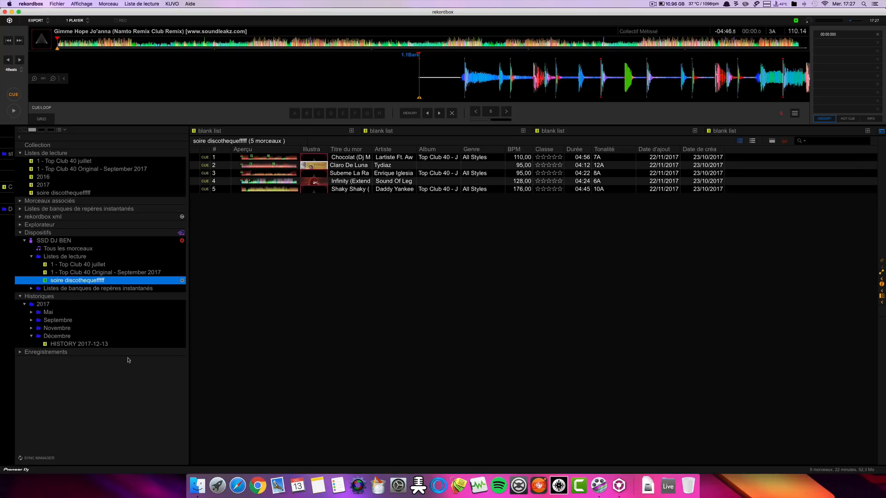
pyautogui.click(80, 272)
pyautogui.click(82, 281)
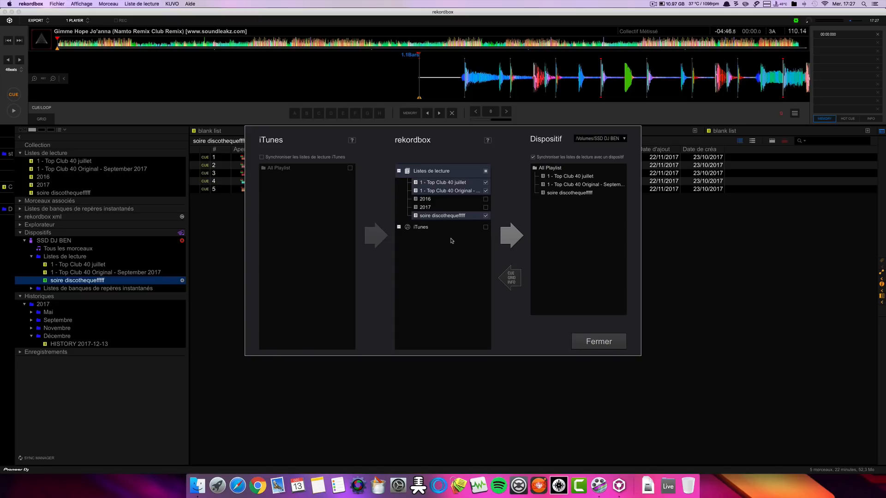
pyautogui.click(580, 344)
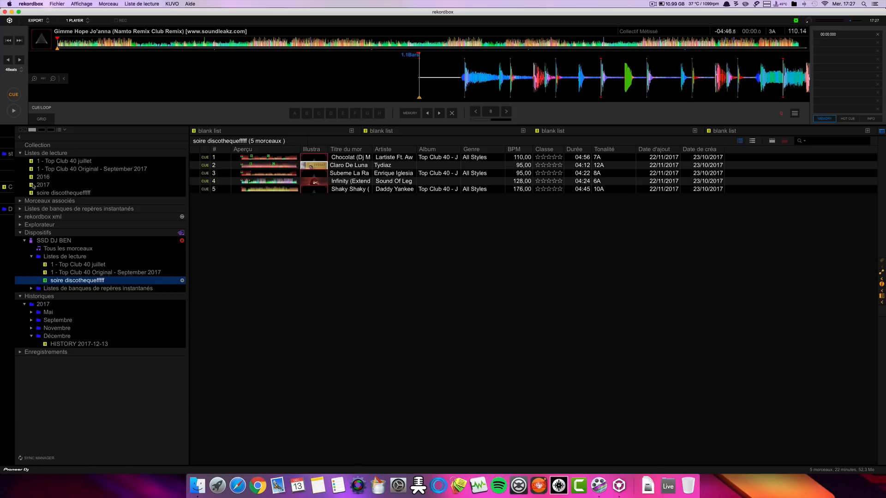
pyautogui.click(24, 240)
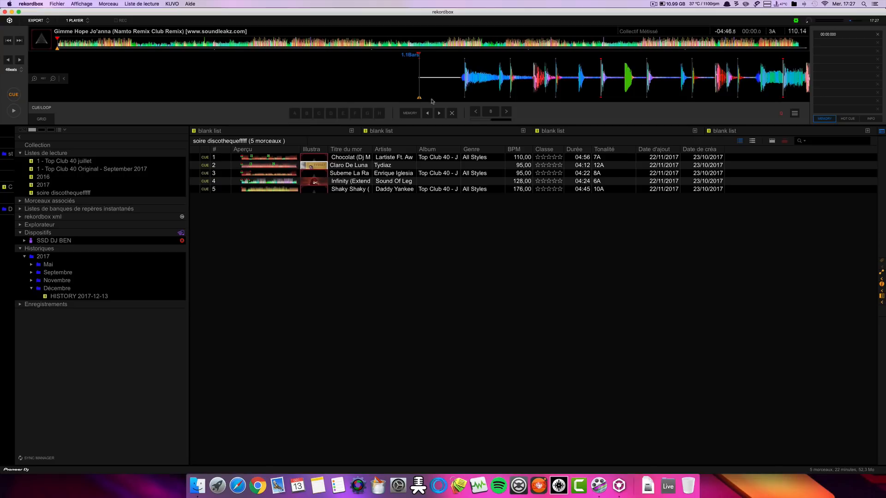
# Step: Load Havana (Sisco Kennedy Intro Edit) from 1 - Top Club 40 Original - September 2017 into the player and eject SSD DJ BEN
pyautogui.click(85, 171)
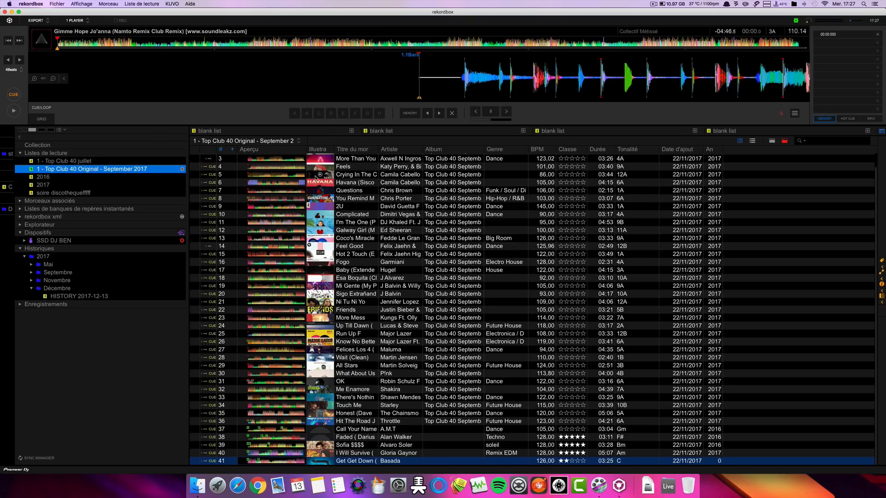
pyautogui.moveTo(336, 183); pyautogui.dragTo(330, 72)
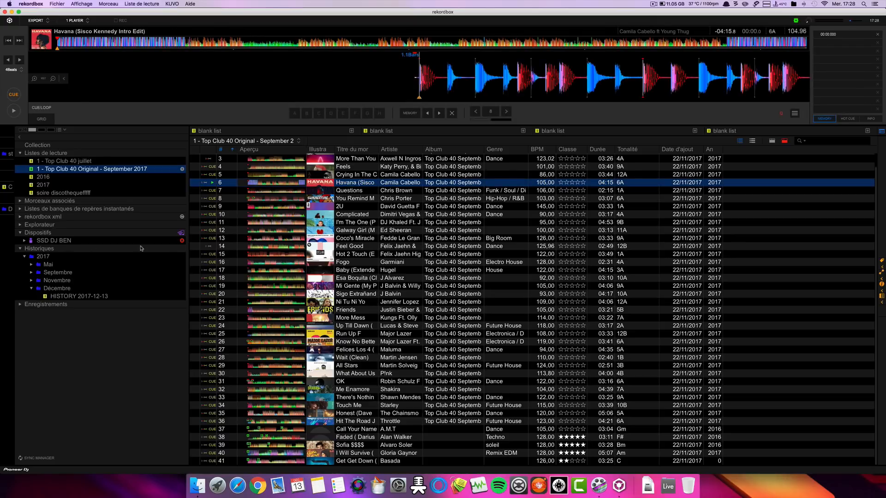
pyautogui.click(182, 242)
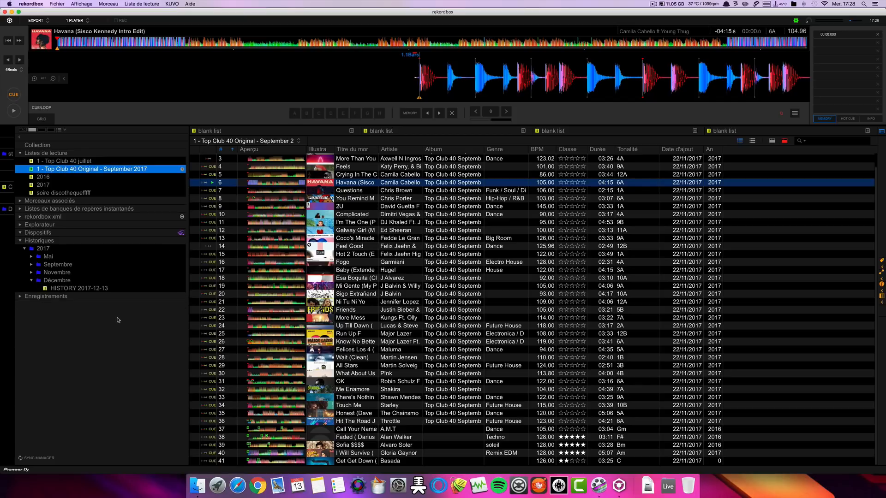
# Step: Add the first three tracks of the 2016 playlist to the 1 - Top Club 40 juillet playlist
pyautogui.click(67, 161)
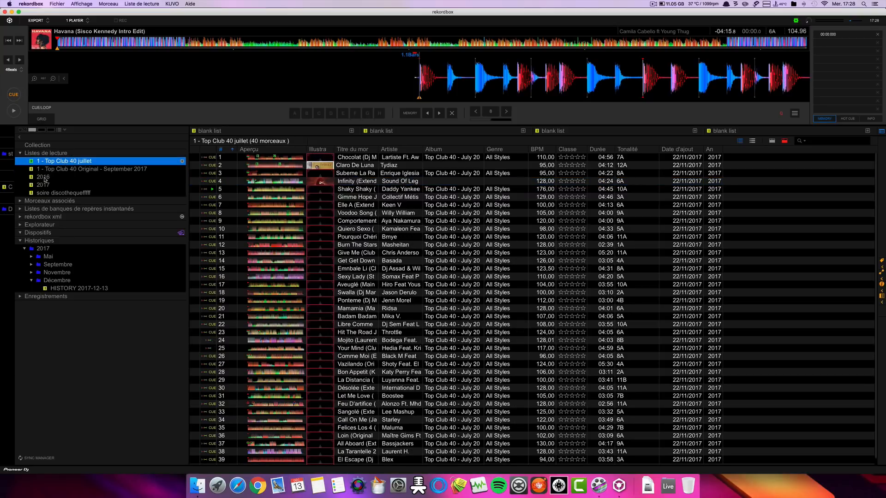
pyautogui.click(45, 177)
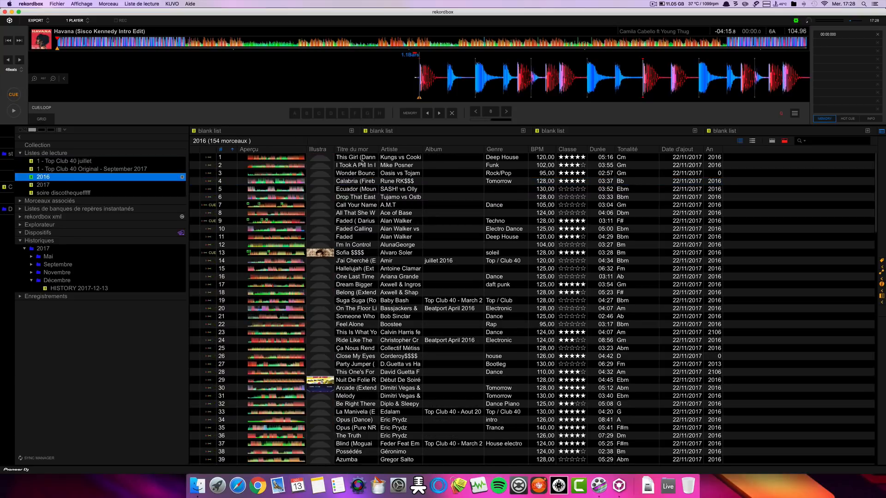
pyautogui.moveTo(355, 161); pyautogui.dragTo(91, 161)
pyautogui.moveTo(353, 166); pyautogui.dragTo(125, 160)
pyautogui.moveTo(358, 174); pyautogui.dragTo(130, 162)
# Step: Examine the three added tracks at the end of the 1 - Top Club 40 juillet collection playlist
pyautogui.click(111, 161)
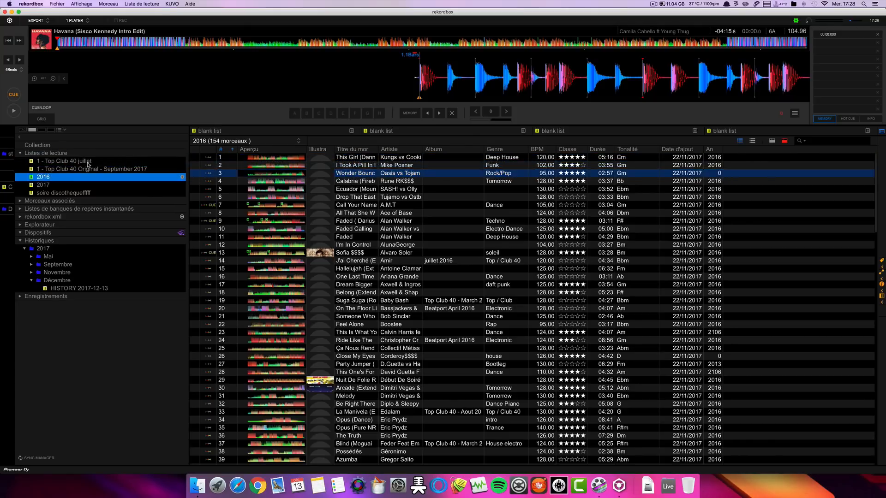
pyautogui.scroll(-2, 331, 328)
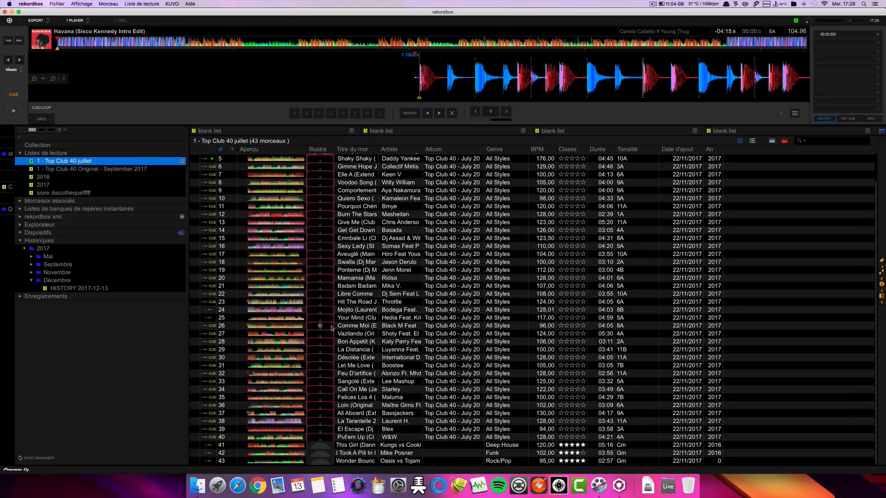
pyautogui.click(368, 447)
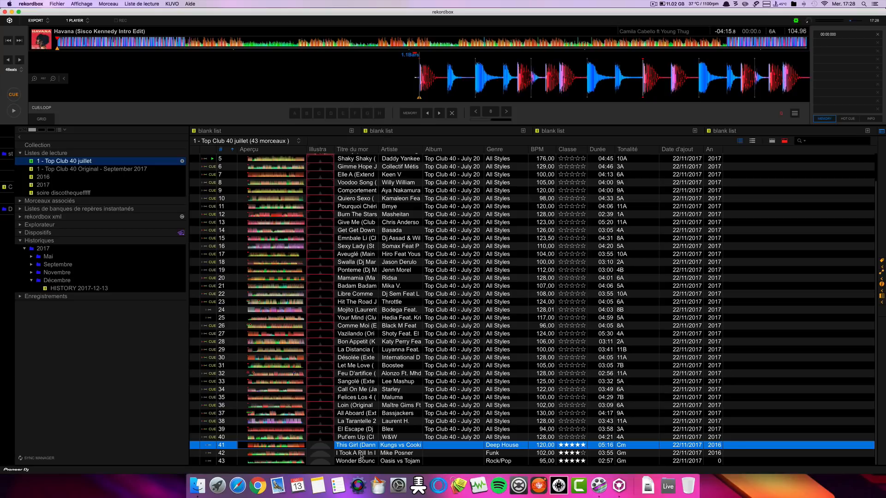
pyautogui.click(369, 454)
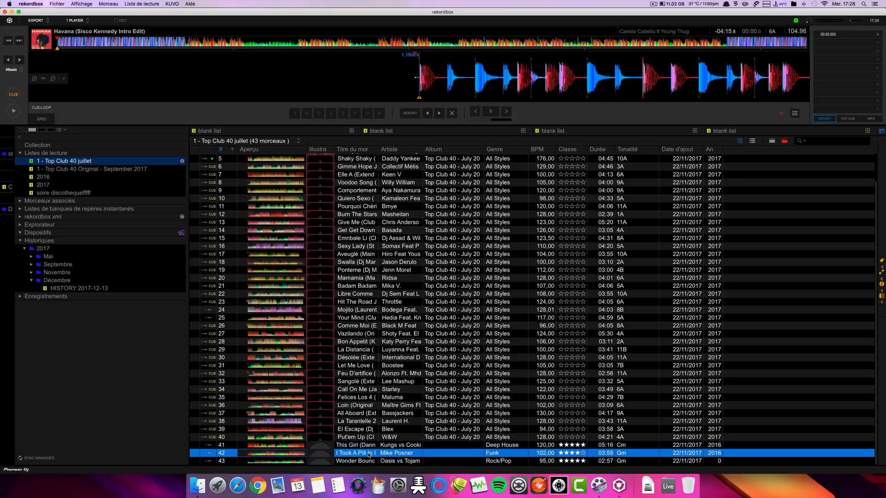
pyautogui.click(357, 462)
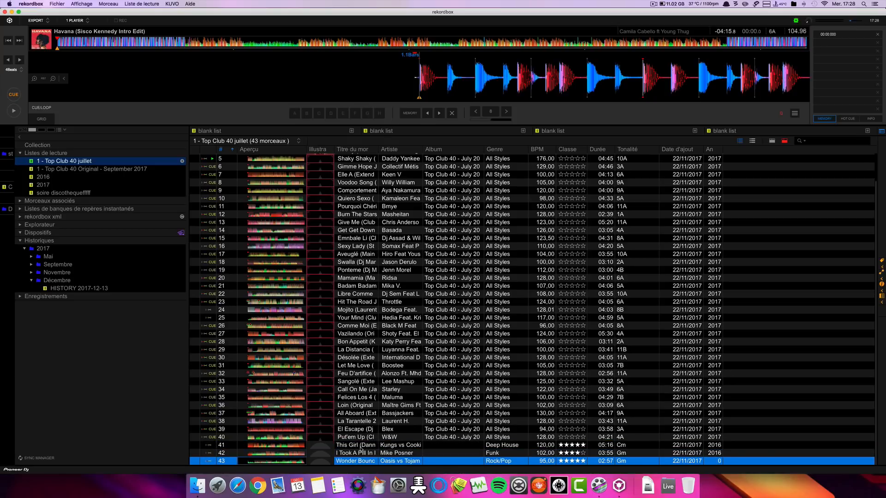
pyautogui.click(361, 446)
pyautogui.click(359, 460)
# Step: Display the reconnected SSD DJ BEN among the devices and view its general settings
pyautogui.click(21, 234)
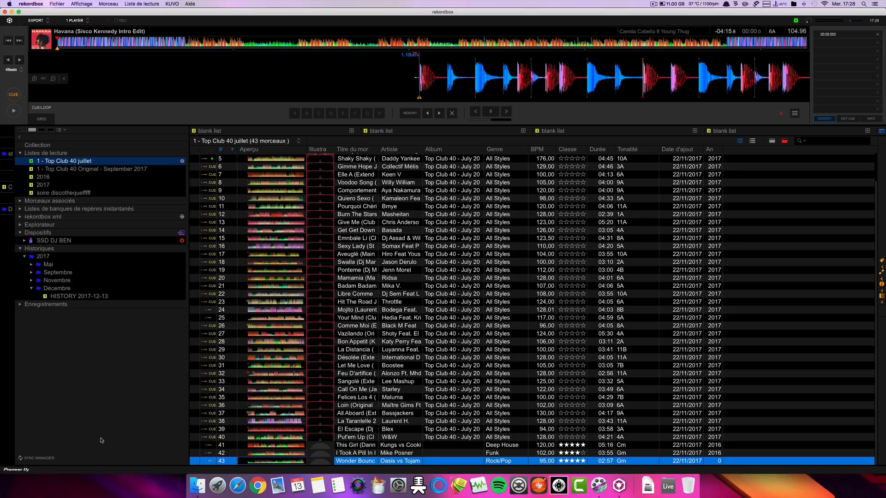
pyautogui.click(60, 242)
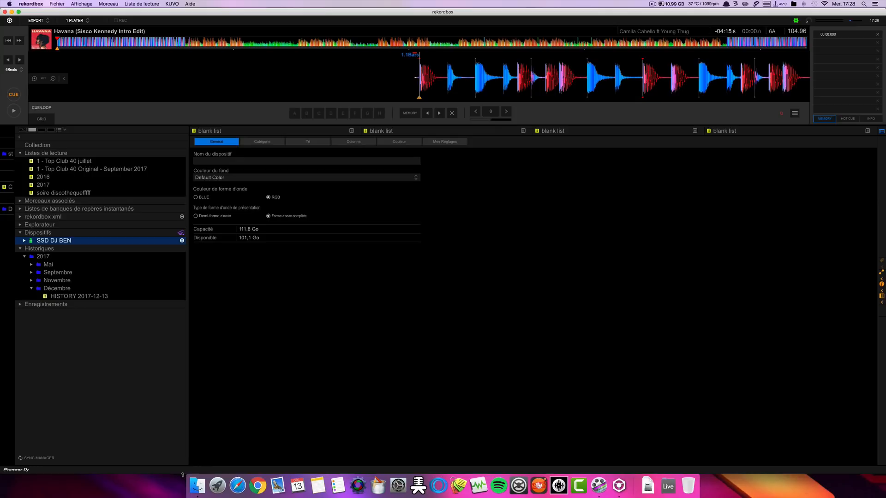
pyautogui.click(68, 247)
pyautogui.click(68, 240)
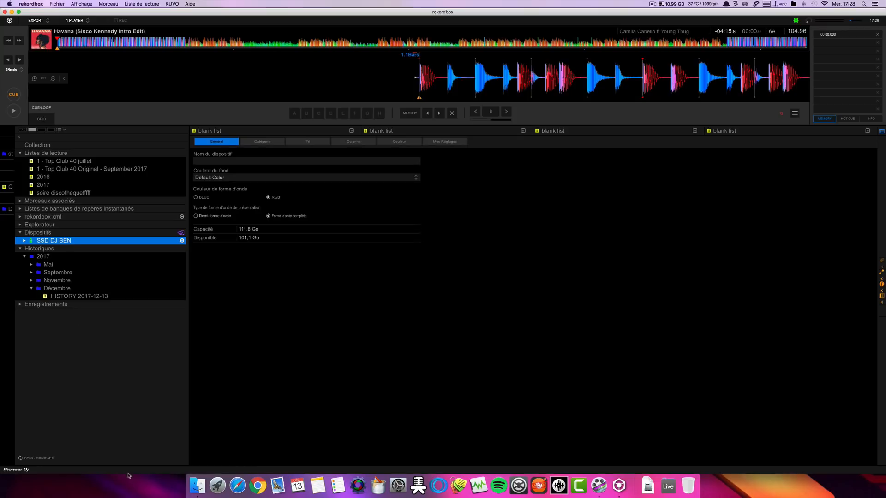
# Step: Check the last tracks of 1 - Top Club 40 juillet on SSD DJ BEN, then collapse the device
pyautogui.click(24, 241)
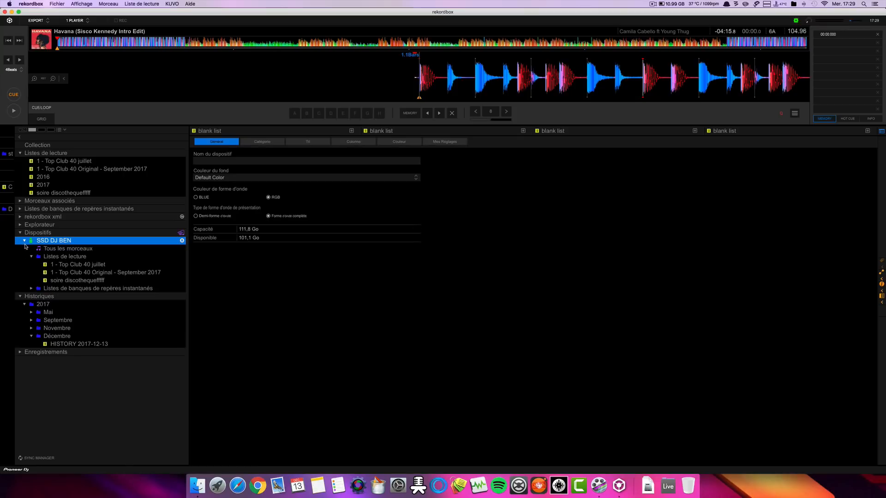
pyautogui.click(72, 266)
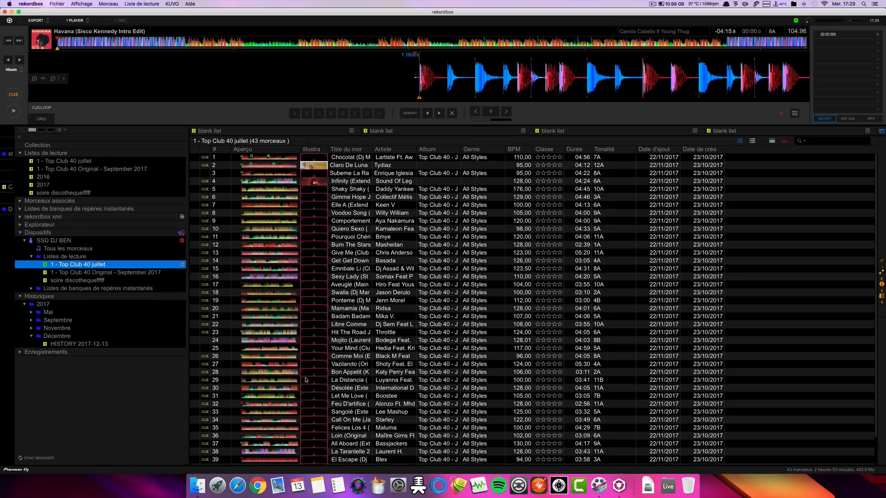
pyautogui.scroll(-4, 349, 389)
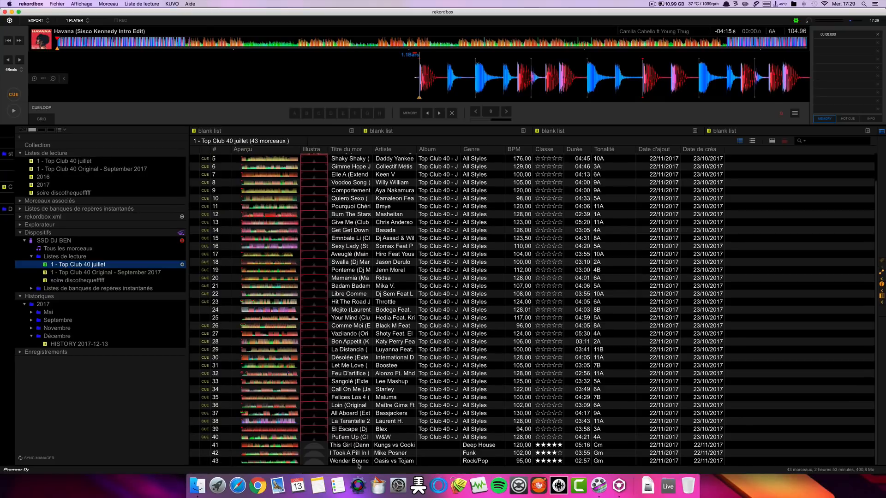
pyautogui.click(360, 454)
pyautogui.click(359, 447)
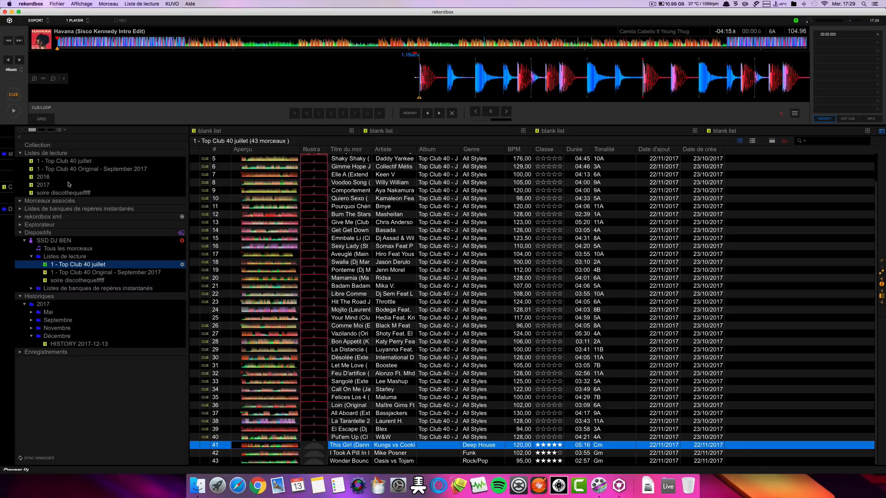
pyautogui.click(32, 257)
pyautogui.click(25, 240)
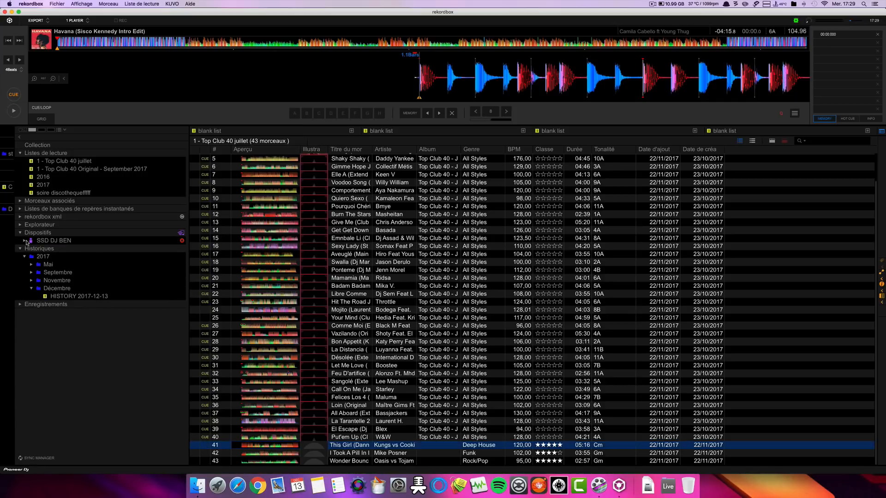
# Step: Load Shaky Shaky (Funkymix) from the 1 - Top Club 40 juillet collection playlist into the player and eject SSD DJ BEN
pyautogui.click(72, 171)
pyautogui.press('Up')
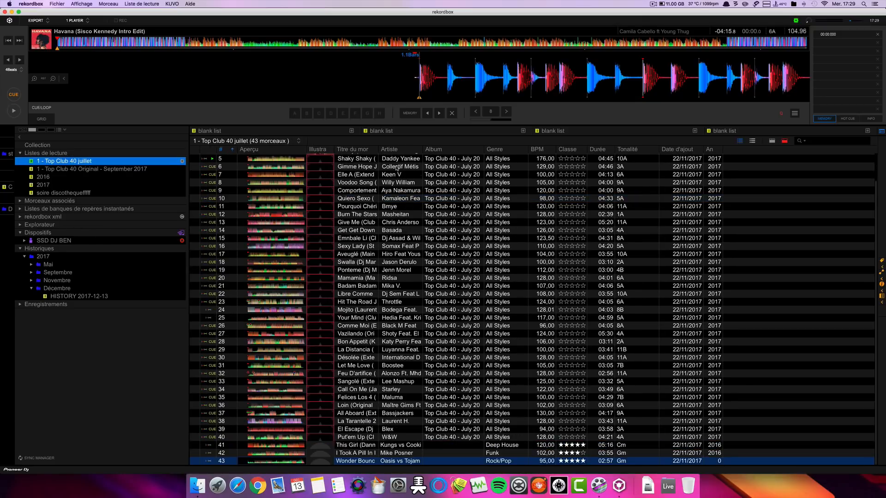
pyautogui.doubleClick(391, 158)
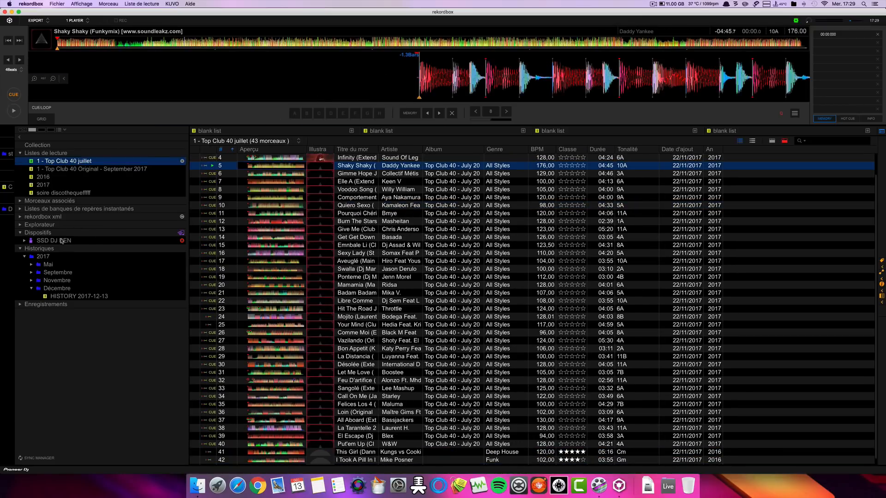
pyautogui.click(158, 286)
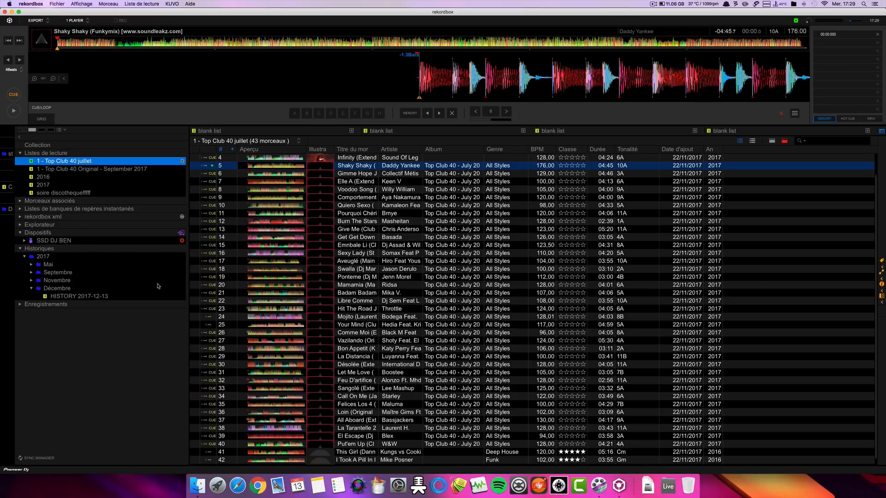
pyautogui.click(152, 241)
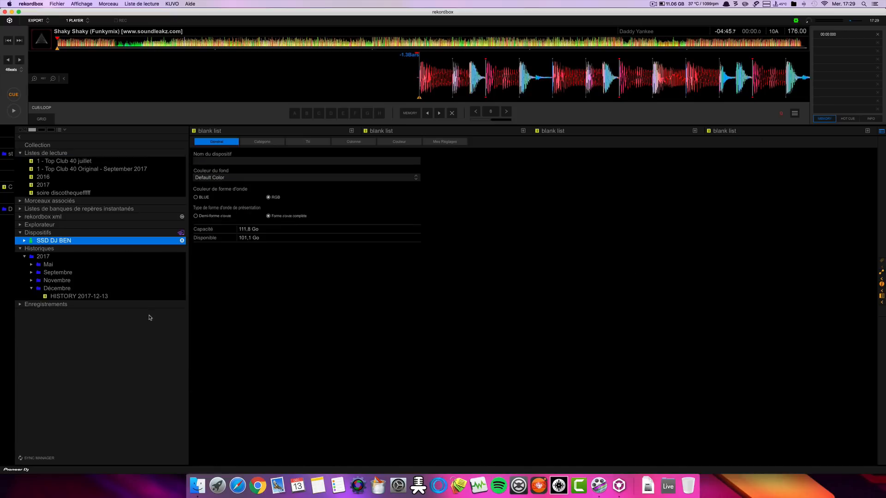
pyautogui.click(183, 240)
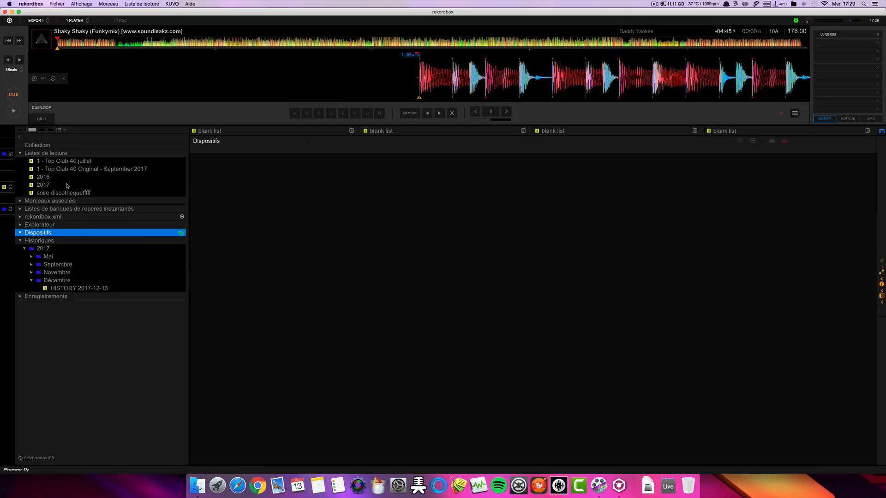
# Step: Remove the last three tracks, numbers 41 to 43, from the 1 - Top Club 40 juillet collection playlist
pyautogui.click(70, 161)
pyautogui.scroll(-3, 325, 379)
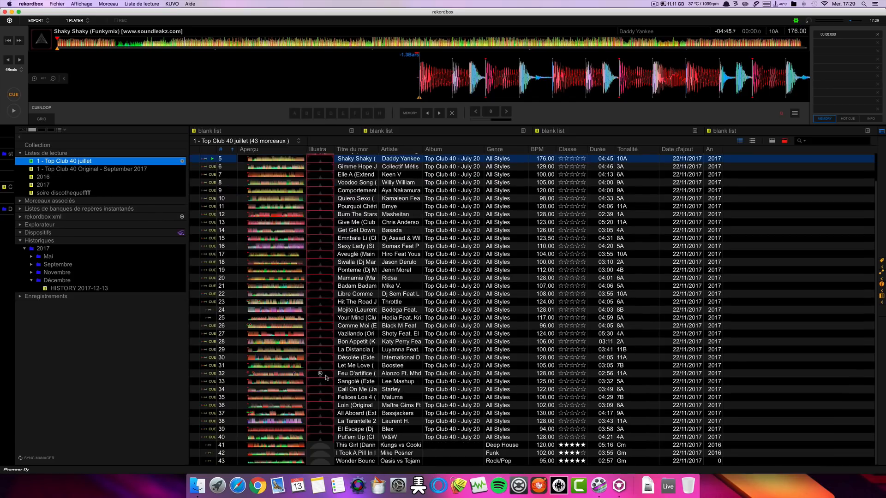
pyautogui.click(349, 447)
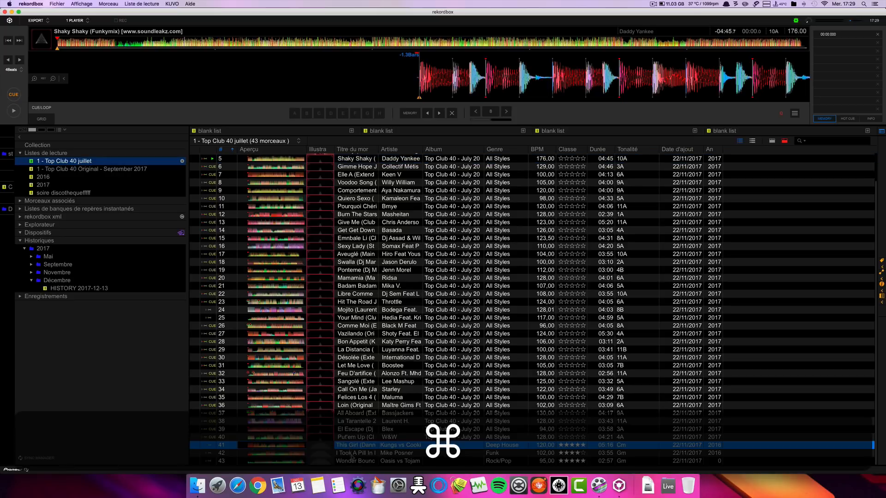
pyautogui.keyDown('super'); pyautogui.click(351, 453); pyautogui.keyUp('super')
pyautogui.keyDown('super'); pyautogui.click(352, 462); pyautogui.keyUp('super')
pyautogui.rightClick(353, 461)
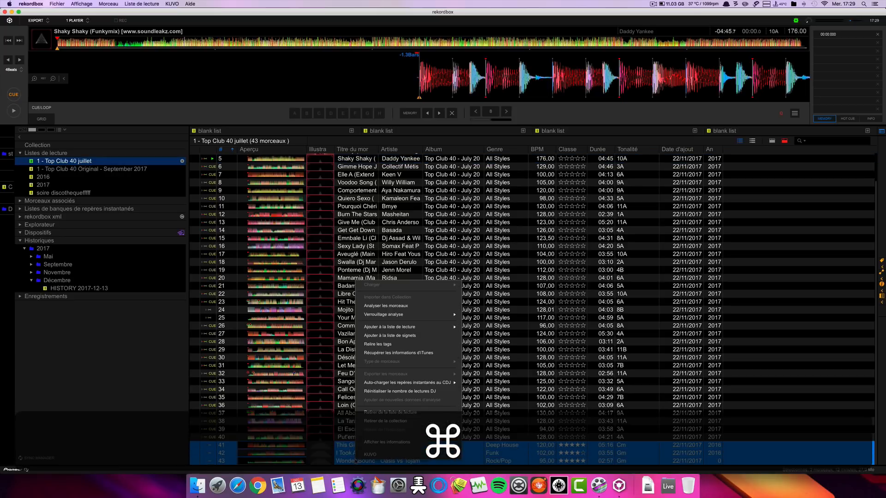
pyautogui.click(394, 413)
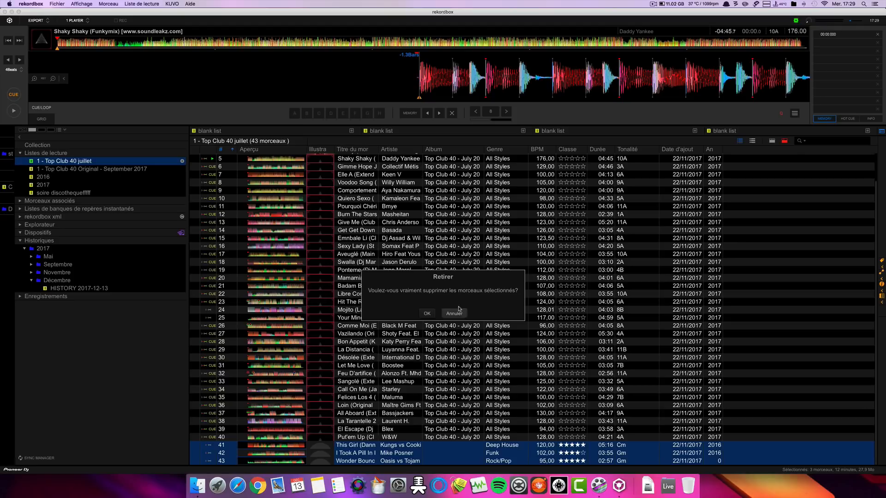
pyautogui.press('Return')
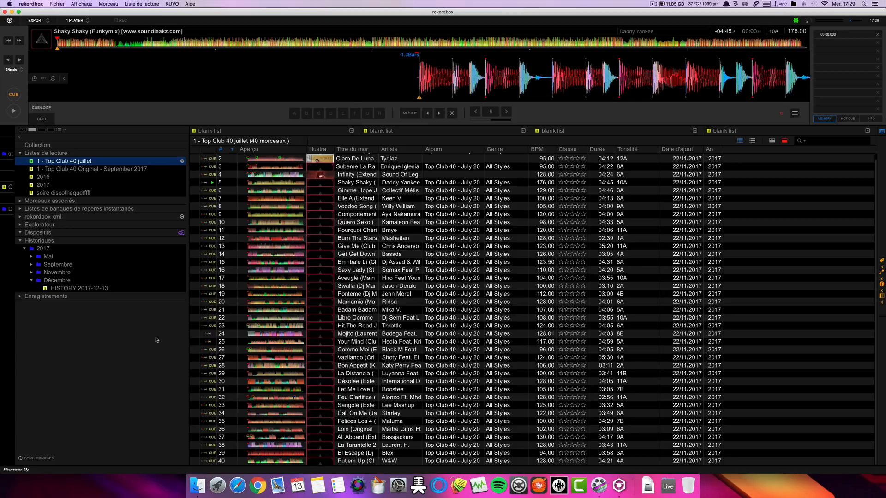
# Step: Display the reconnected SSD DJ BEN and accept the export that deletes tracks no longer in the playlist
pyautogui.click(21, 233)
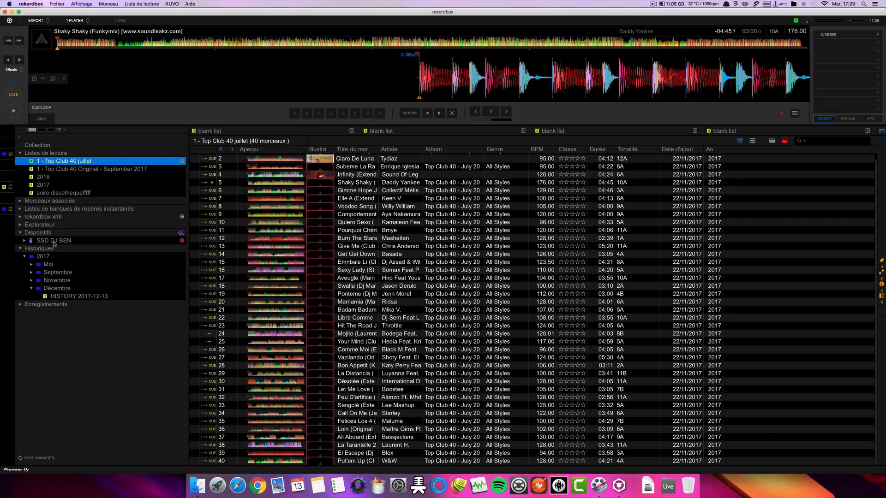
pyautogui.click(53, 243)
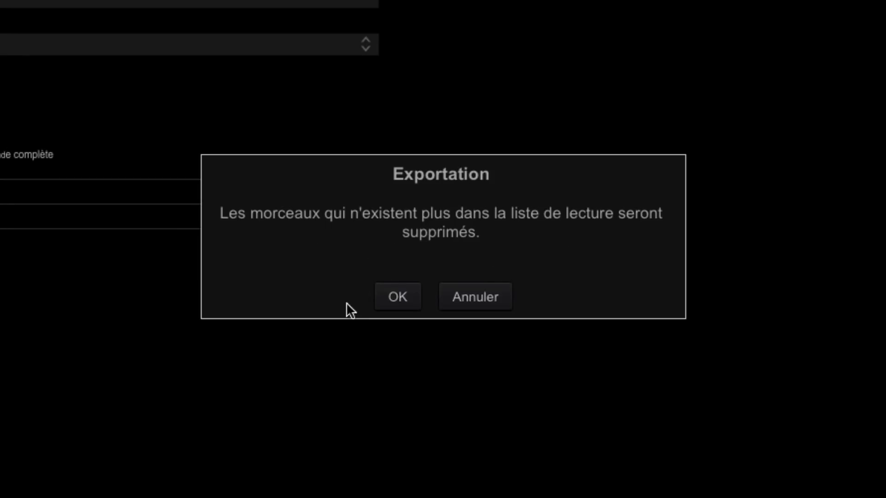
pyautogui.click(402, 299)
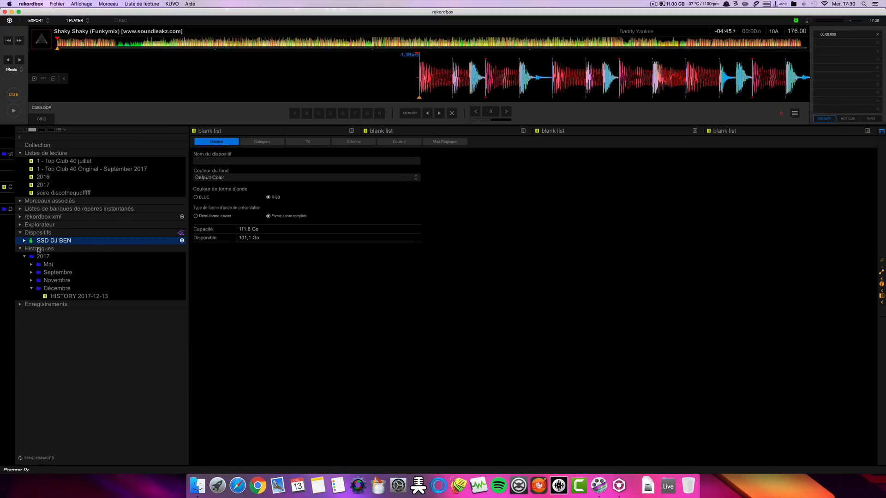
# Step: Check the contents of the 1 - Top Club 40 juillet playlist on SSD DJ BEN
pyautogui.click(23, 241)
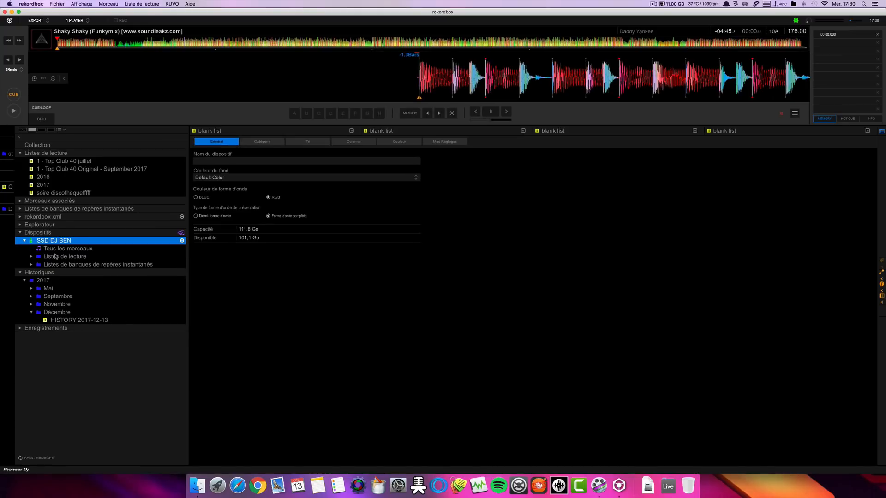
pyautogui.click(32, 257)
pyautogui.click(67, 265)
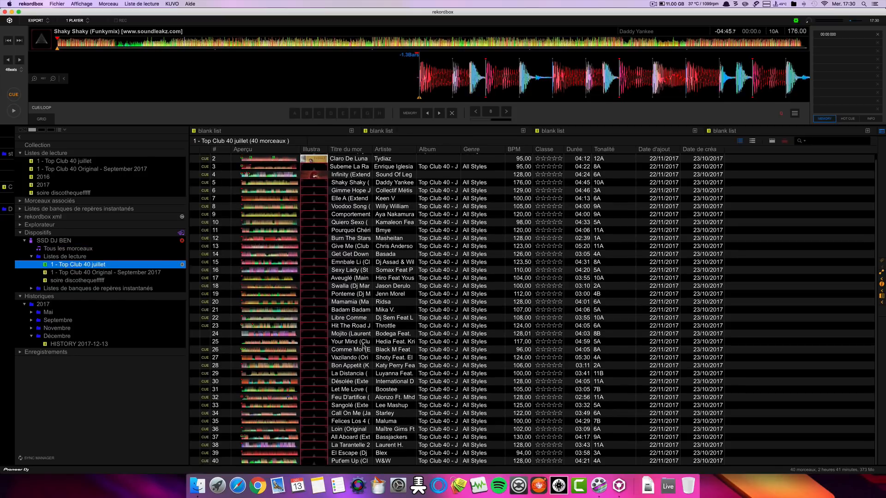
pyautogui.scroll(1, 363, 346)
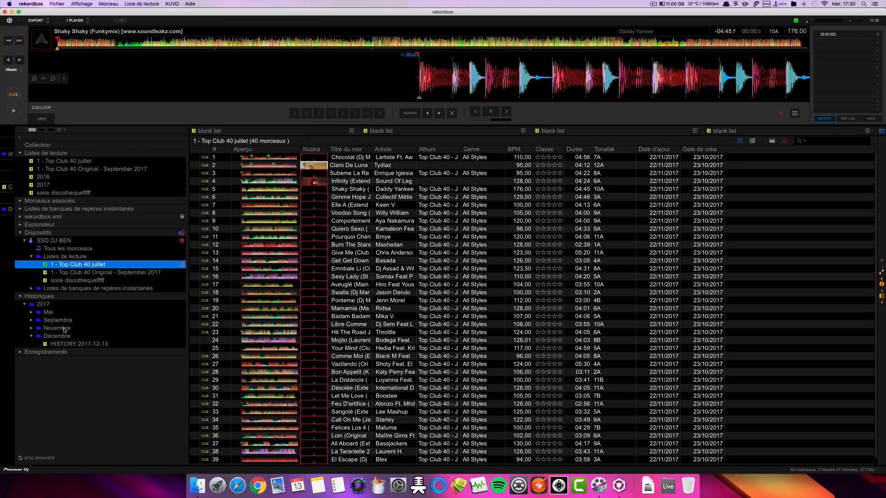
# Step: Add the December history HISTORY 2017-12-13 to the collection playlists and display the resulting playlist
pyautogui.click(68, 345)
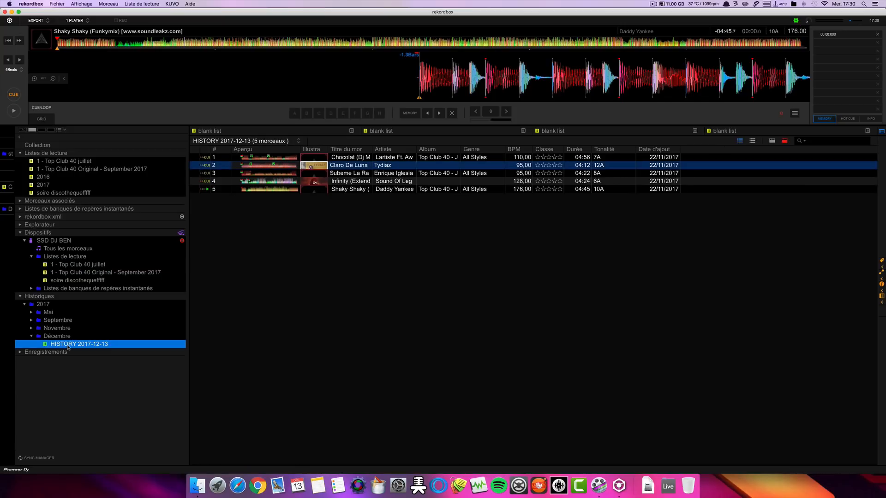
pyautogui.moveTo(69, 349); pyautogui.dragTo(58, 157)
pyautogui.click(59, 202)
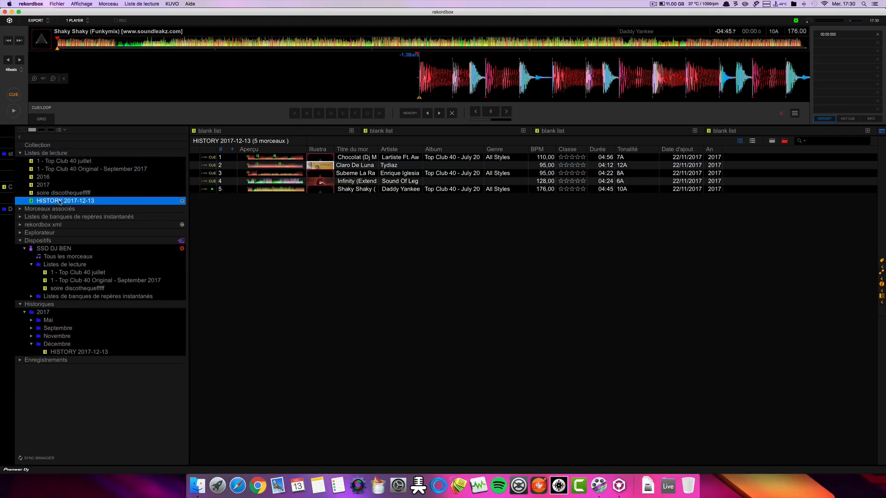
# Step: Delete the HISTORY 2017-12-13 playlist from the collection playlists
pyautogui.rightClick(60, 201)
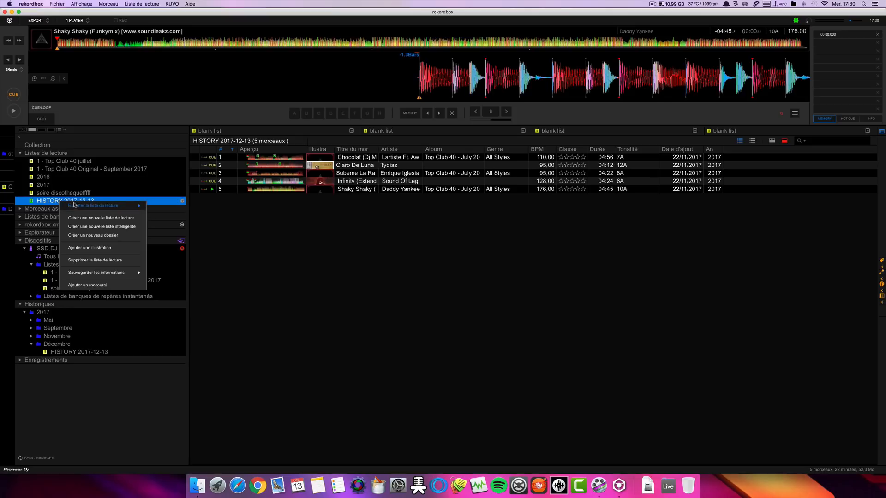
pyautogui.click(88, 261)
pyautogui.click(428, 321)
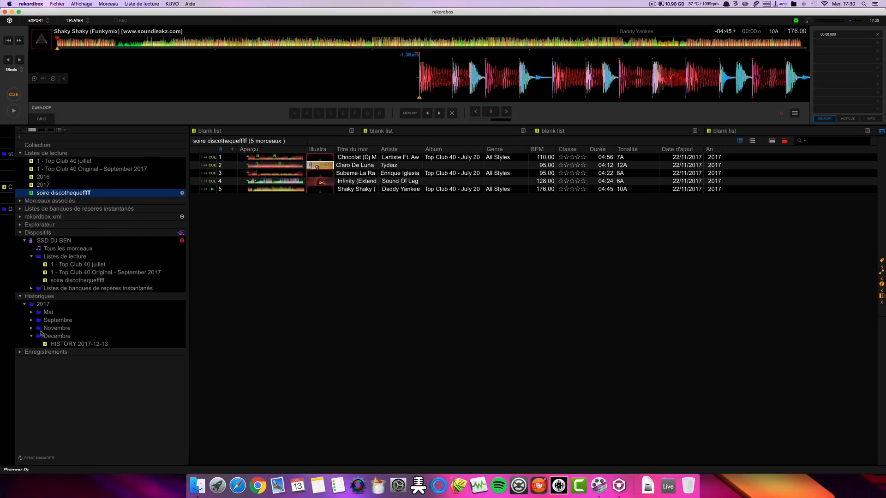
# Step: Create a collection playlist from the play history HISTORY 2017-12-13 and rename it dsfdfdfdsf
pyautogui.click(75, 344)
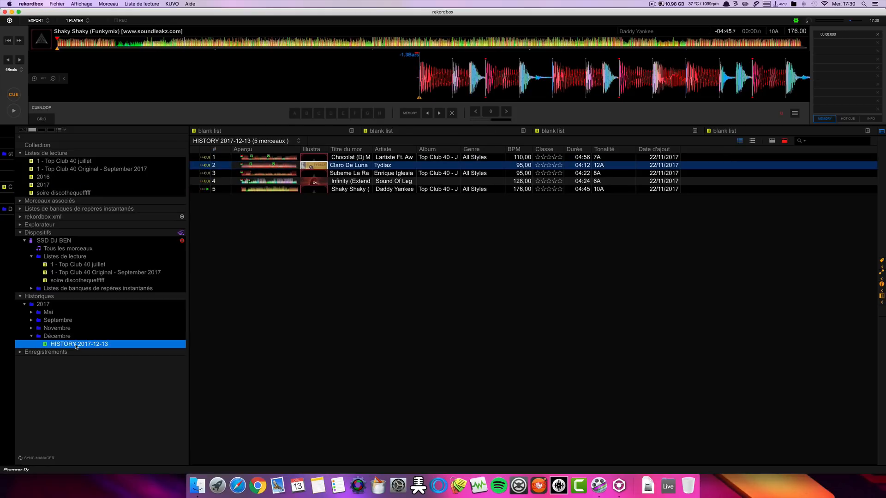
pyautogui.rightClick(76, 345)
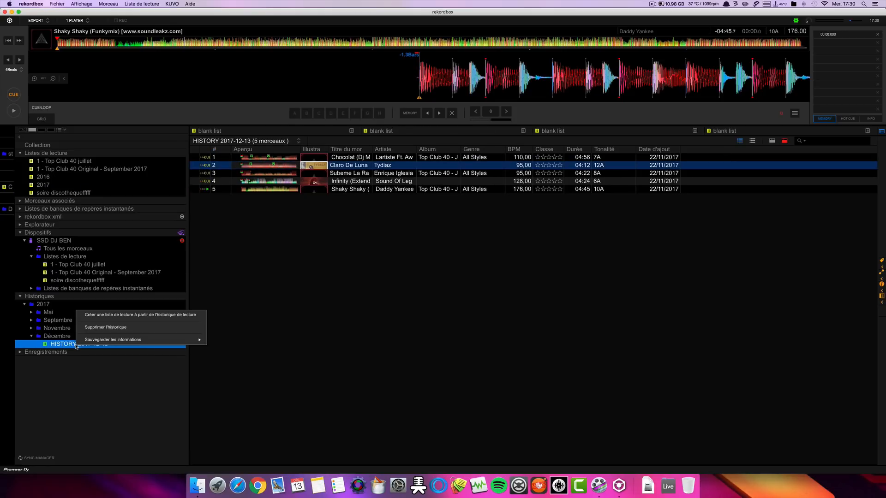
pyautogui.click(102, 315)
pyautogui.doubleClick(63, 201)
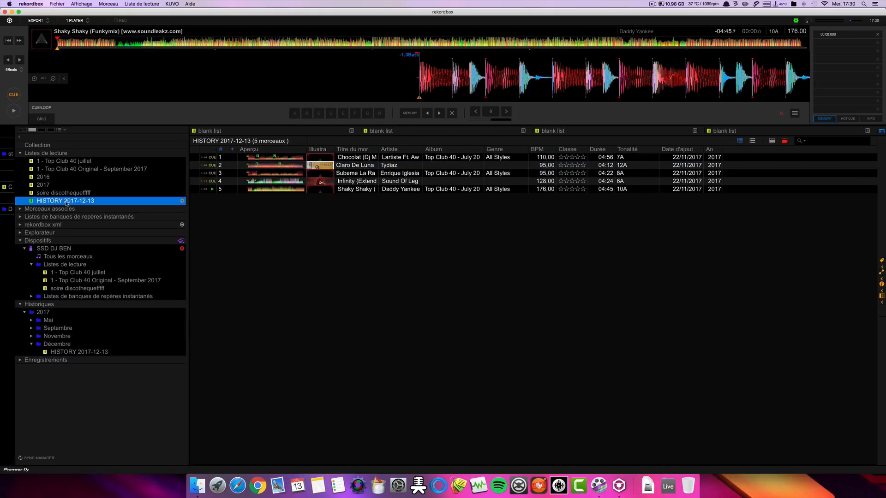
pyautogui.write('dsfdfdfdsf')
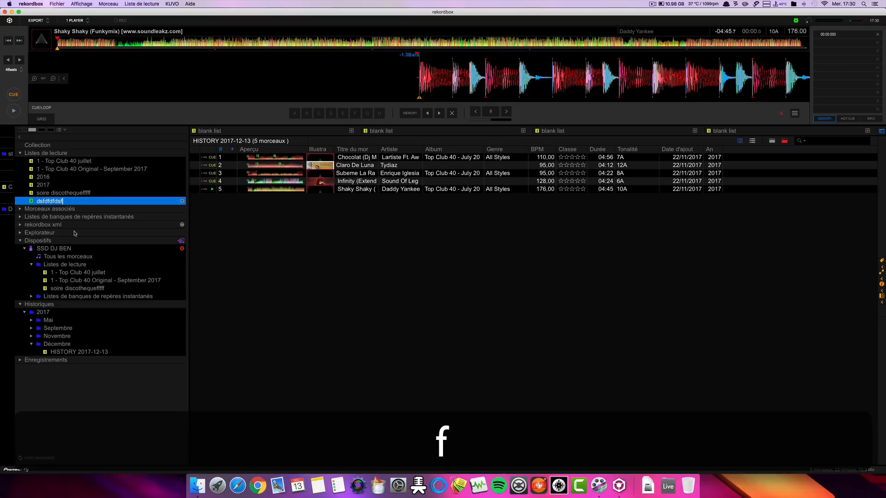
pyautogui.click(75, 233)
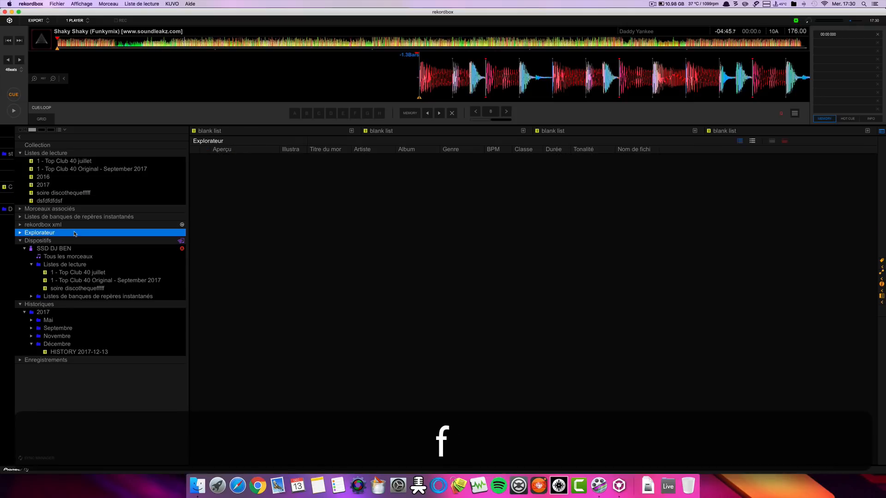
pyautogui.click(52, 202)
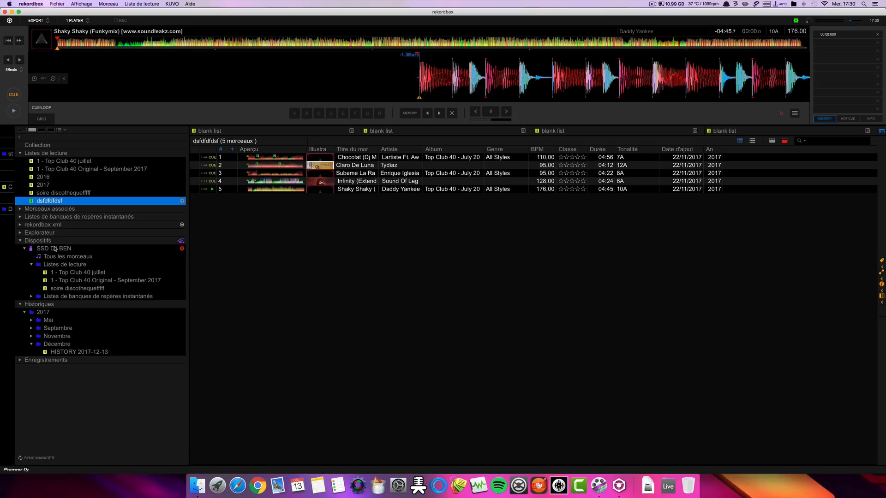
# Step: Include the dsfdfdfdsf playlist in the Sync Manager synchronization to SSD DJ BEN, and close the manager
pyautogui.click(39, 458)
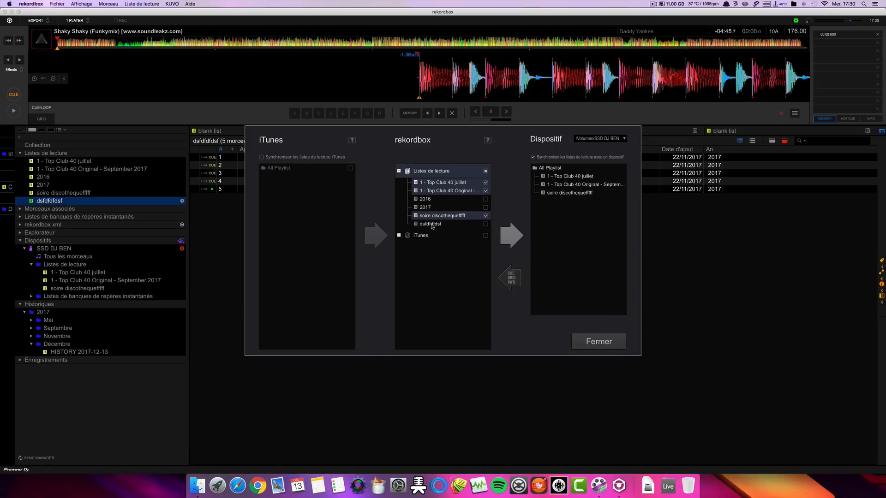
pyautogui.click(485, 224)
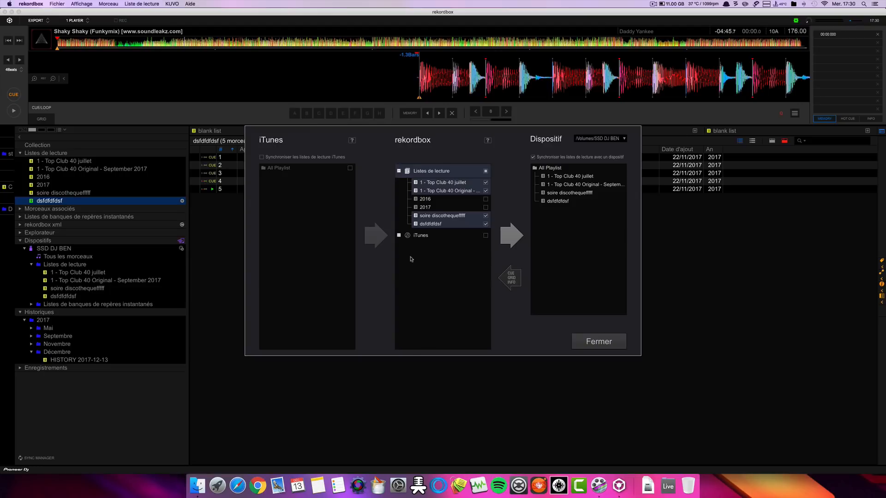
pyautogui.click(596, 345)
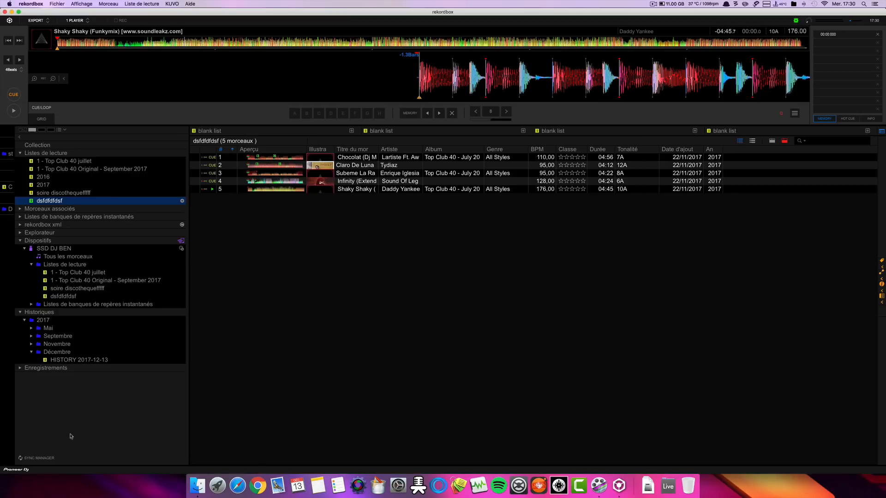
pyautogui.click(42, 459)
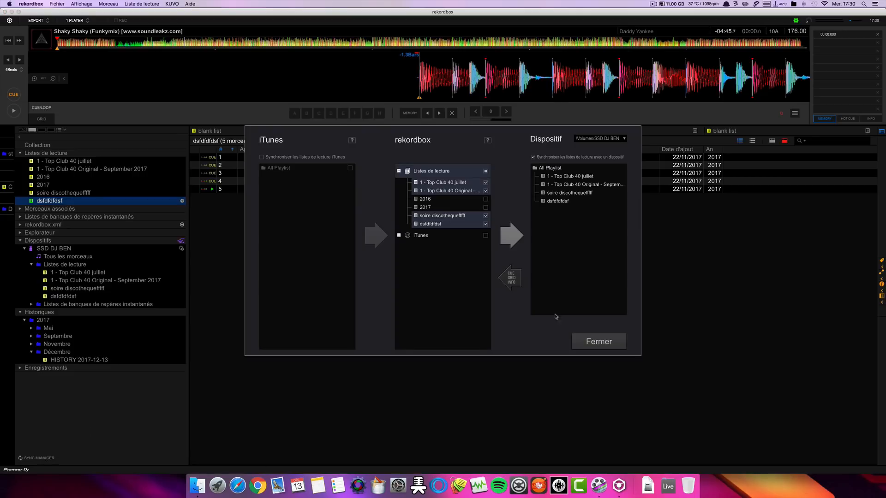
pyautogui.click(598, 346)
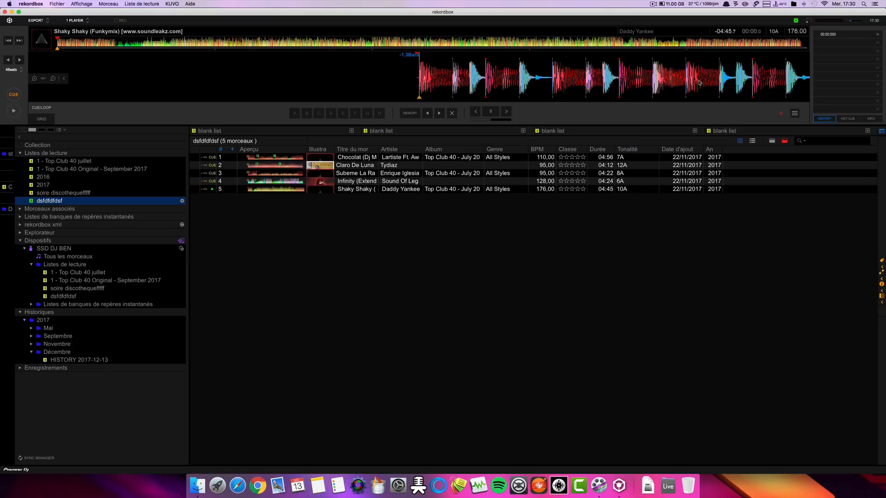
# Step: Review the automatic play history import option in the device preferences, then close the preferences
pyautogui.click(795, 21)
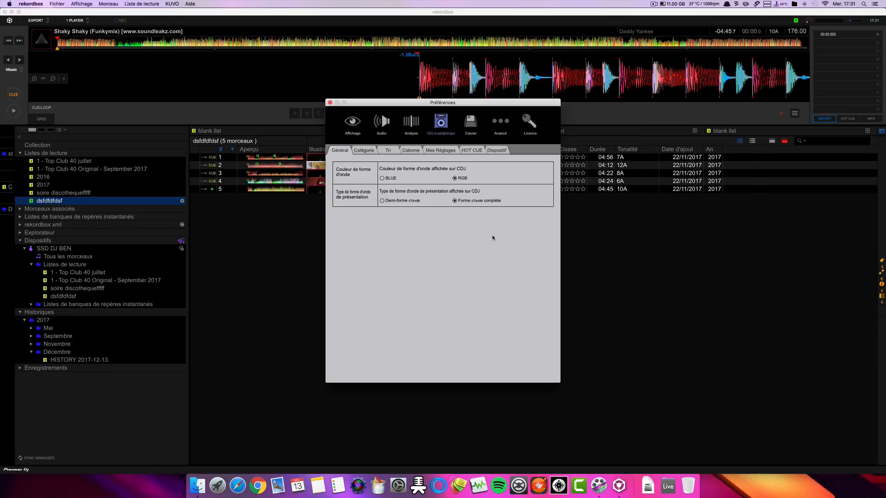
pyautogui.click(496, 150)
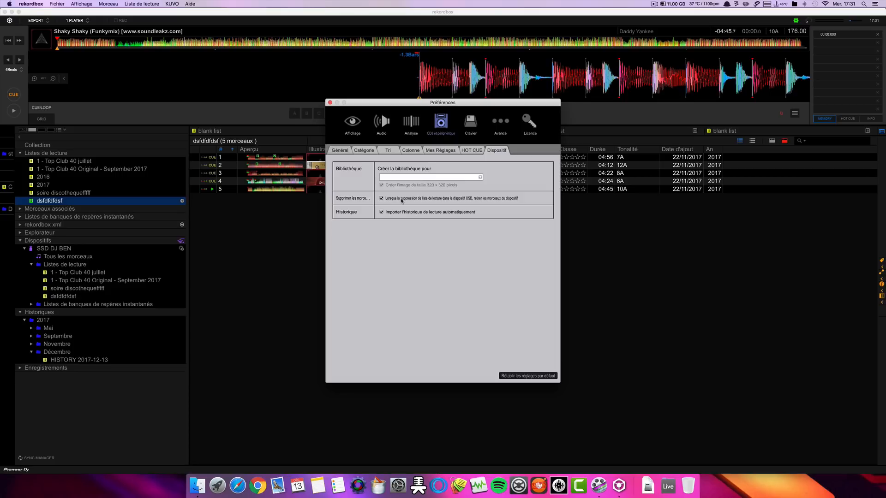
pyautogui.click(381, 213)
pyautogui.click(330, 102)
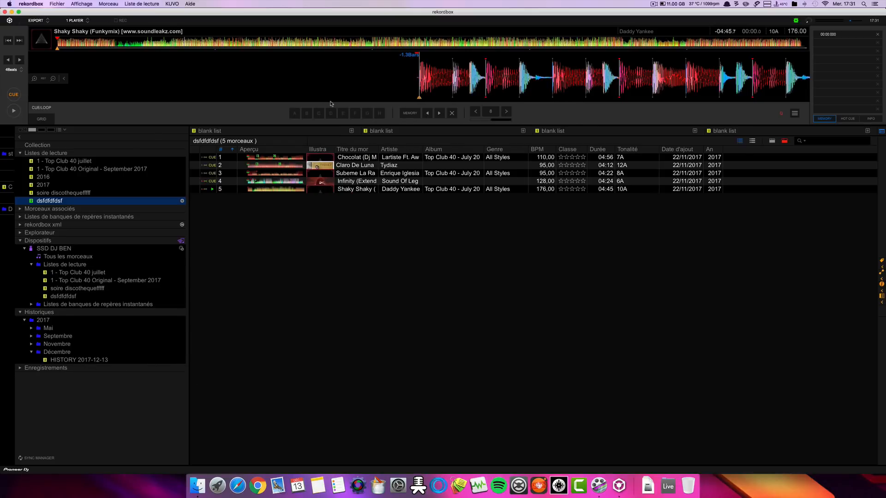
# Step: Add the December history HISTORY 2017-12-13 to the collection playlists again and display that playlist
pyautogui.click(74, 361)
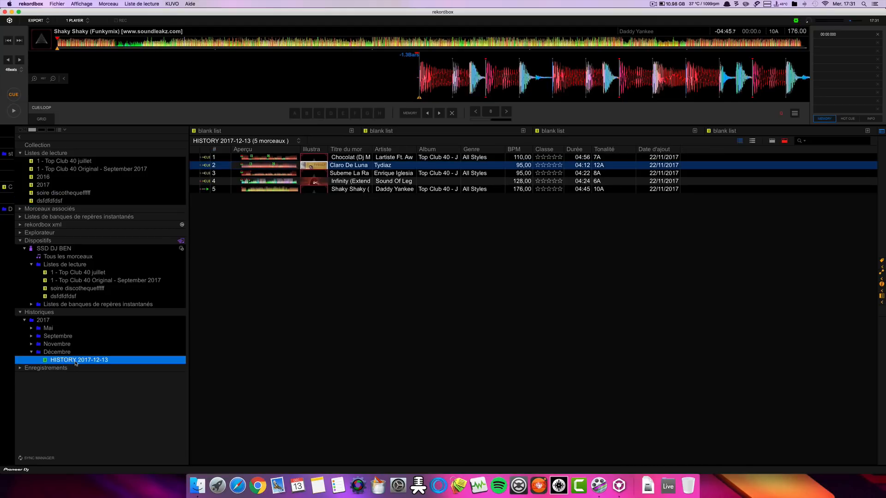
pyautogui.moveTo(76, 363); pyautogui.dragTo(54, 155)
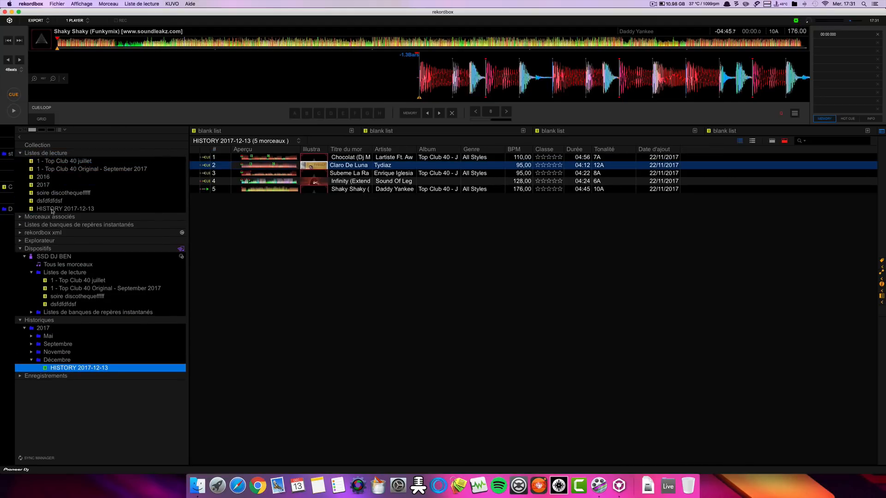
pyautogui.click(54, 209)
# Step: Synchronize the HISTORY 2017-12-13 playlist to SSD DJ BEN with Sync Manager and close the manager
pyautogui.click(42, 458)
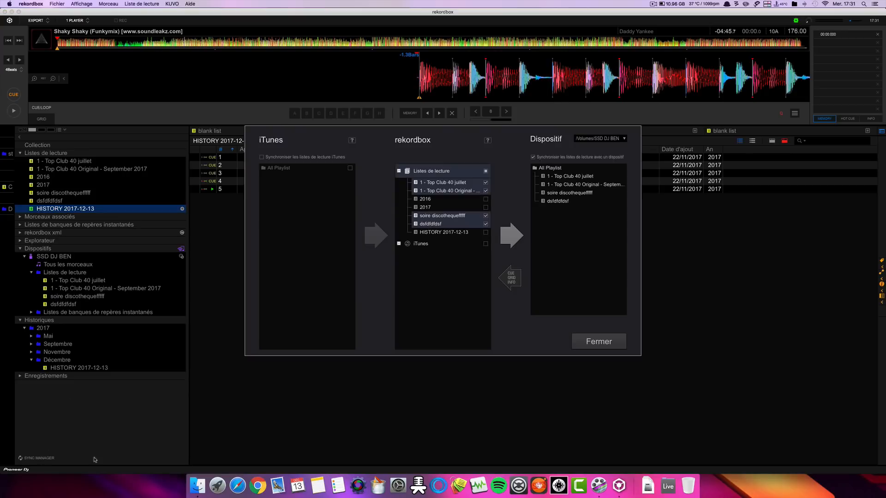
pyautogui.click(485, 232)
pyautogui.click(510, 238)
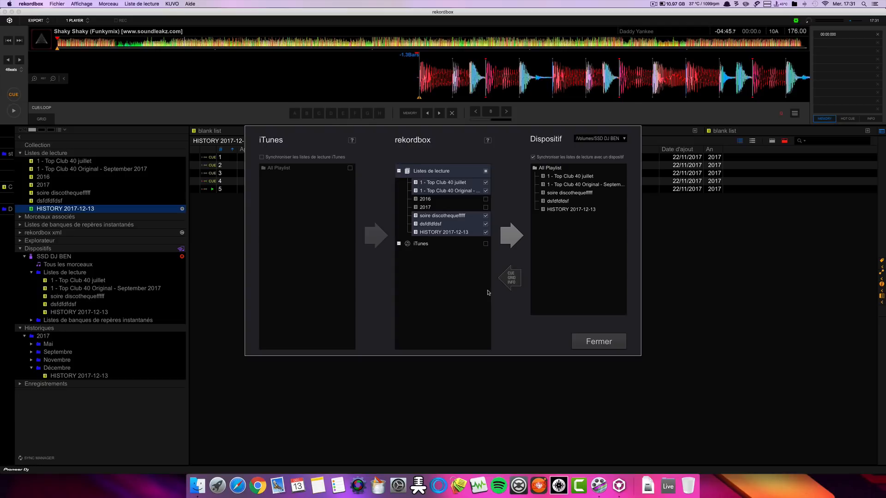
pyautogui.click(595, 341)
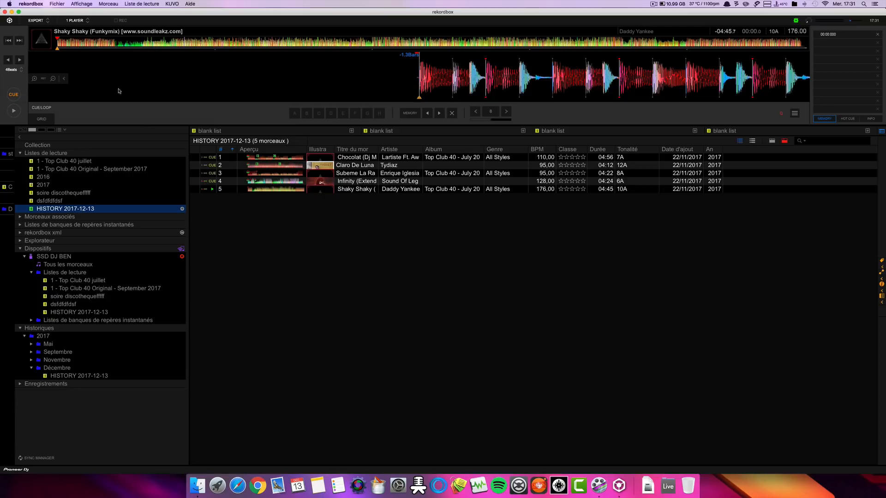
# Step: View the rekordbox version and license information, then close it
pyautogui.click(30, 4)
pyautogui.click(367, 416)
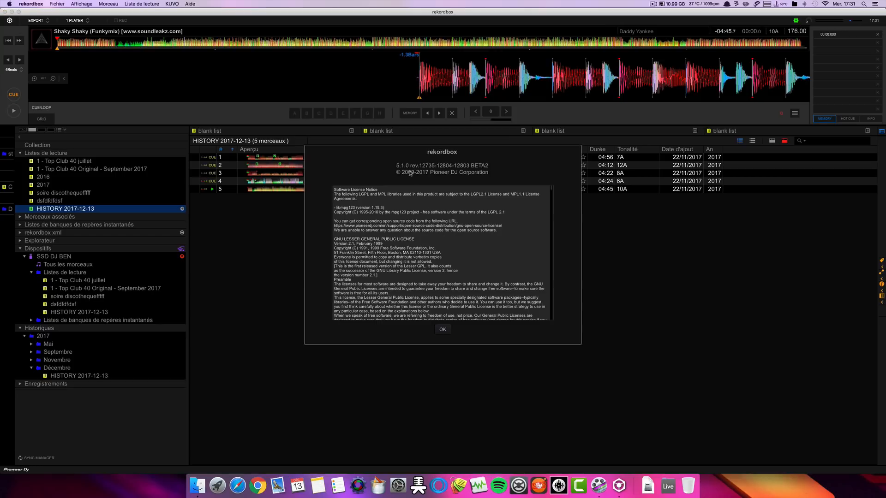
pyautogui.click(443, 329)
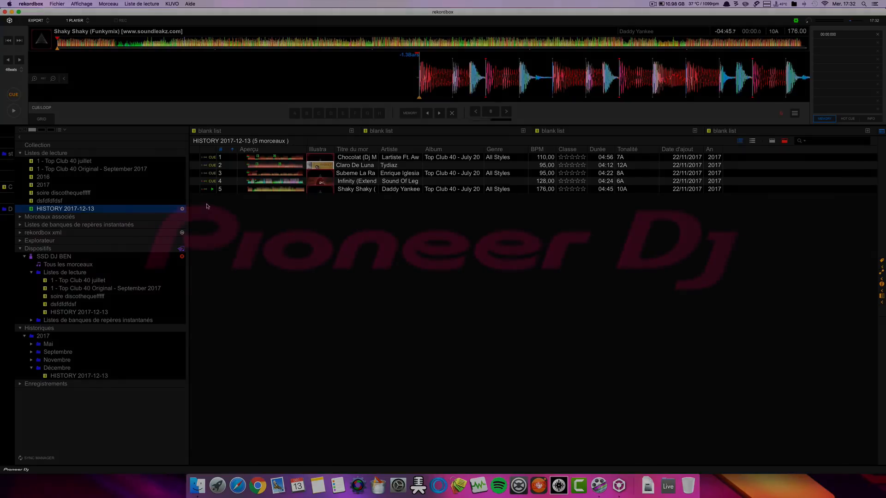
pyautogui.click(653, 4)
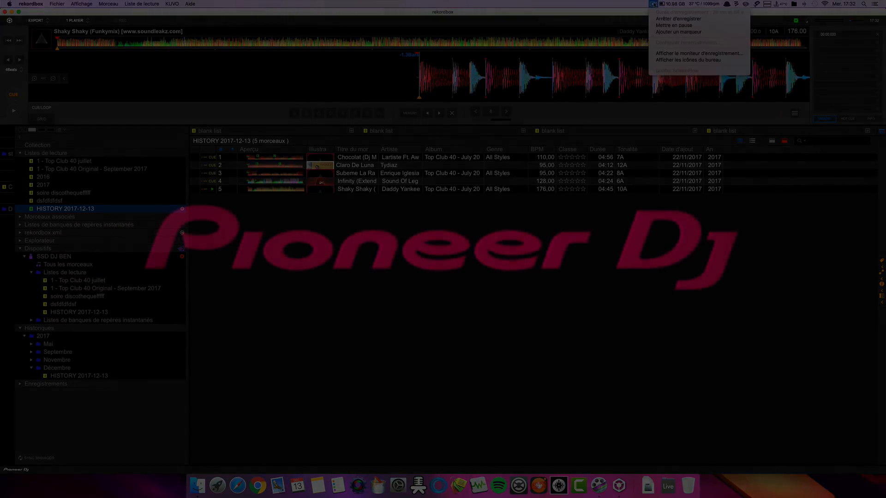